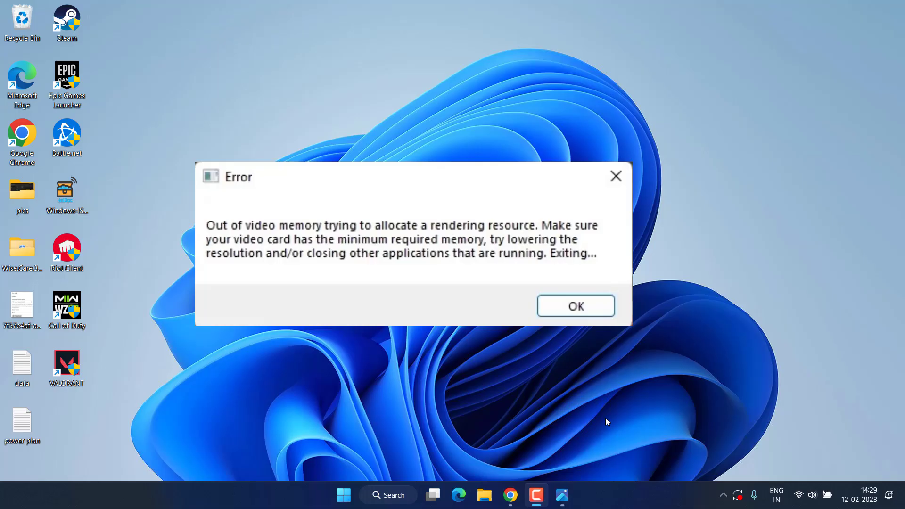
# Open Control Panel from the Start search and set View by to Small icons.
pyautogui.press('super')
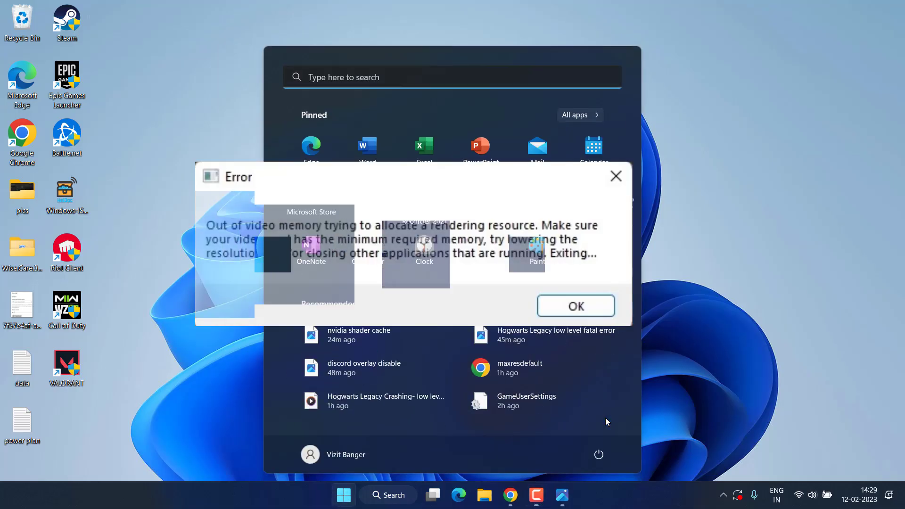
pyautogui.write('control panel')
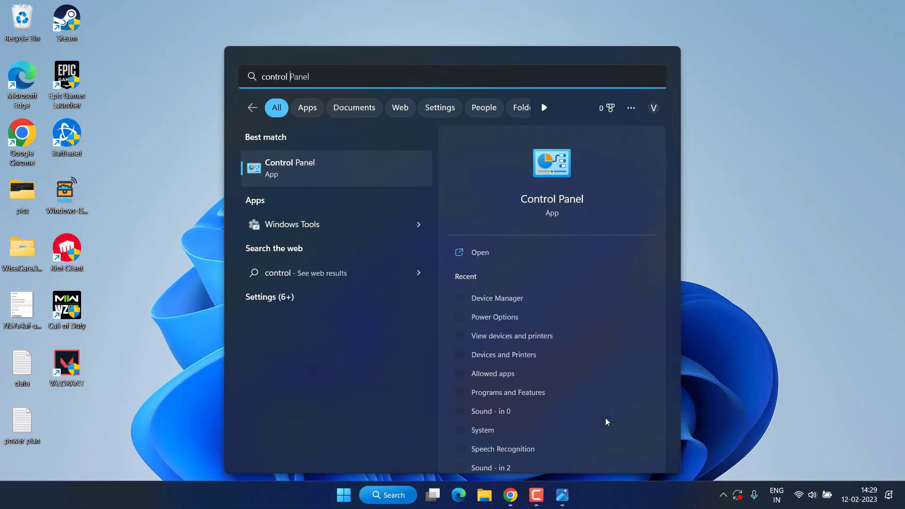
pyautogui.click(558, 163)
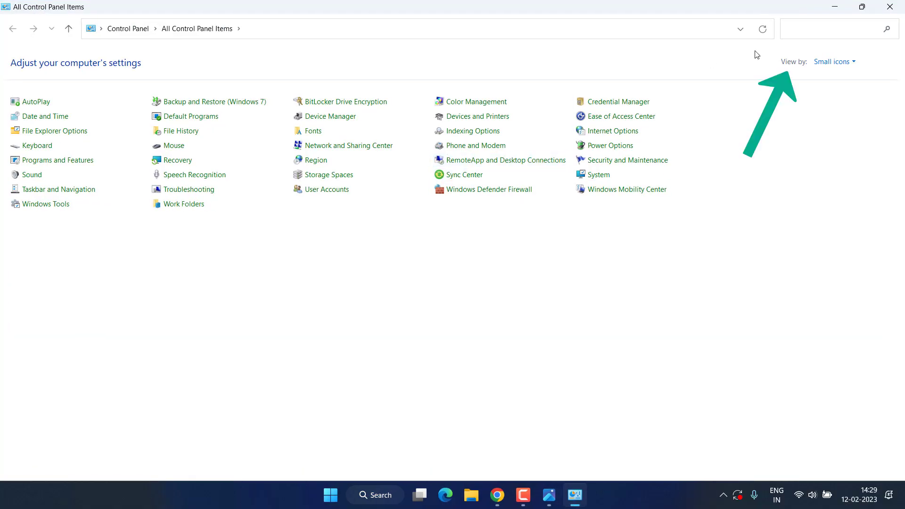
pyautogui.click(832, 62)
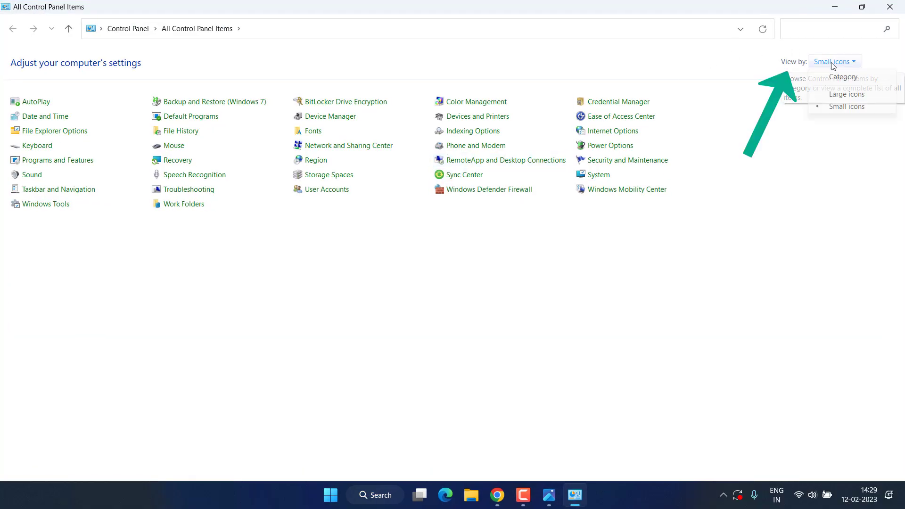
pyautogui.click(842, 107)
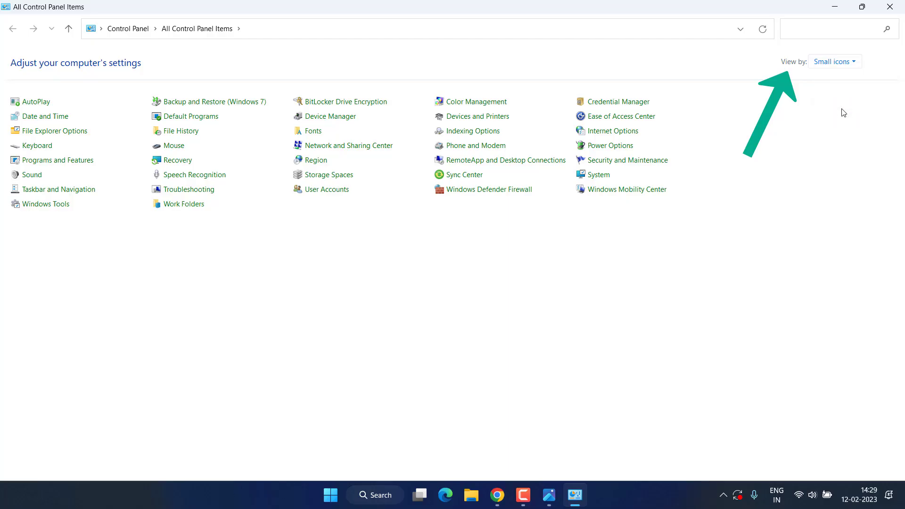
# In Power Options, try the Balanced (recommended) plan, revert to HP Recommended, and close the window.
pyautogui.click(611, 151)
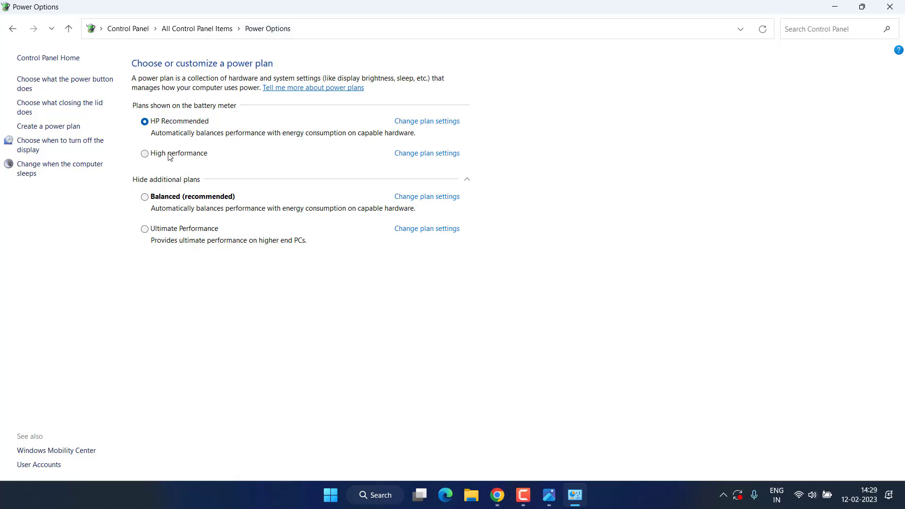
pyautogui.click(165, 195)
pyautogui.click(183, 123)
pyautogui.click(890, 7)
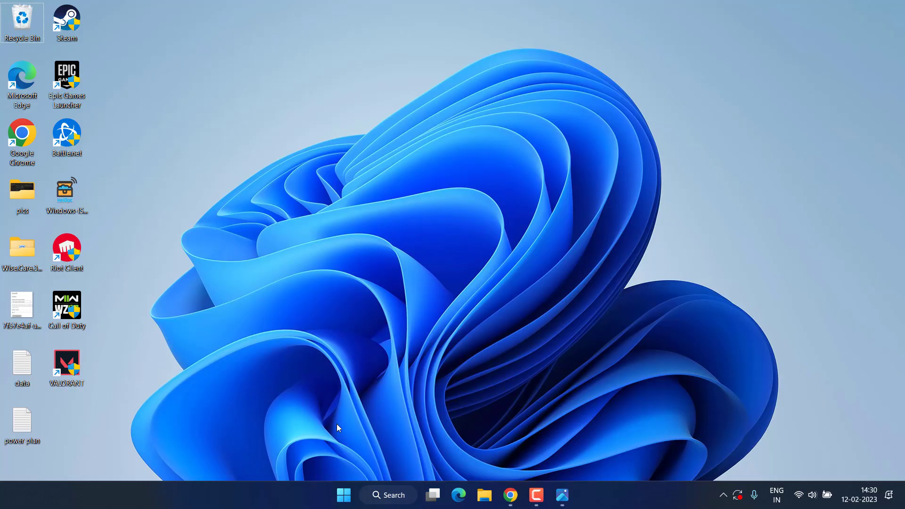
# In Device Manager, expand Display adapters and select the Radeon RX 5500M, then return to Chrome.
pyautogui.rightClick(354, 500)
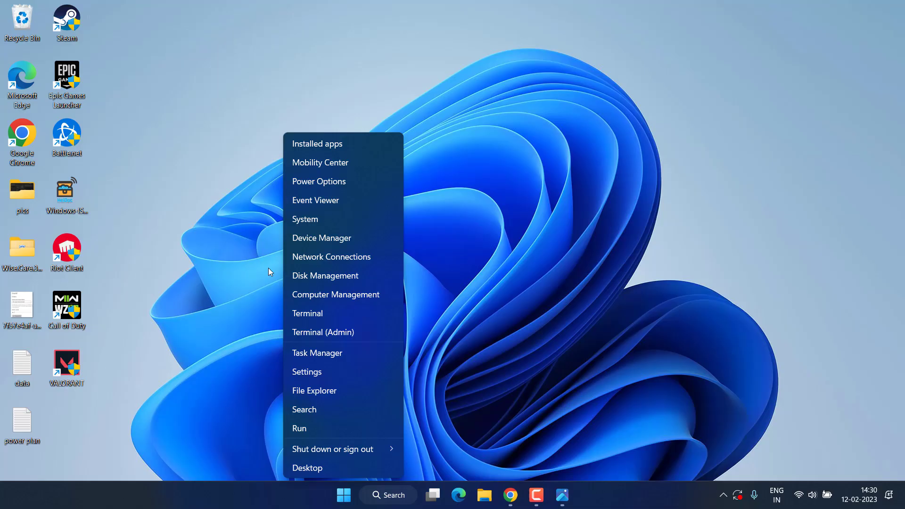
pyautogui.click(340, 238)
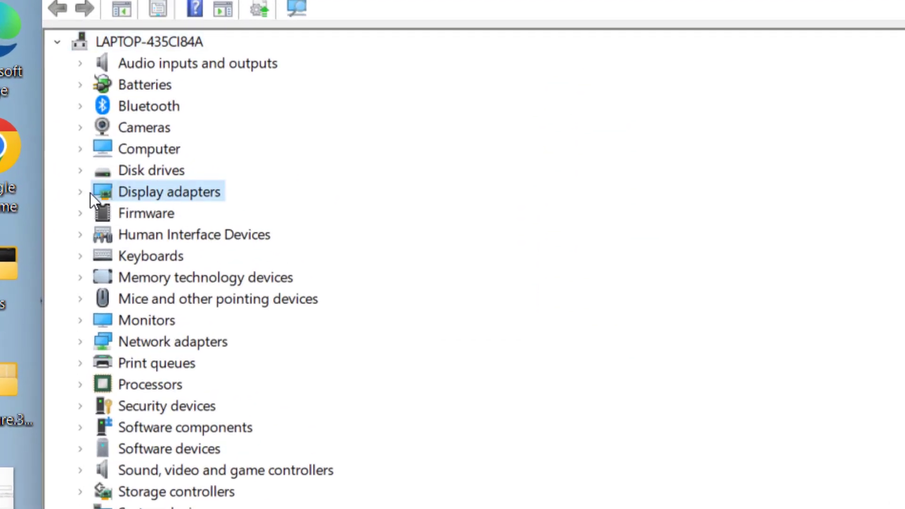
pyautogui.click(80, 192)
pyautogui.click(222, 240)
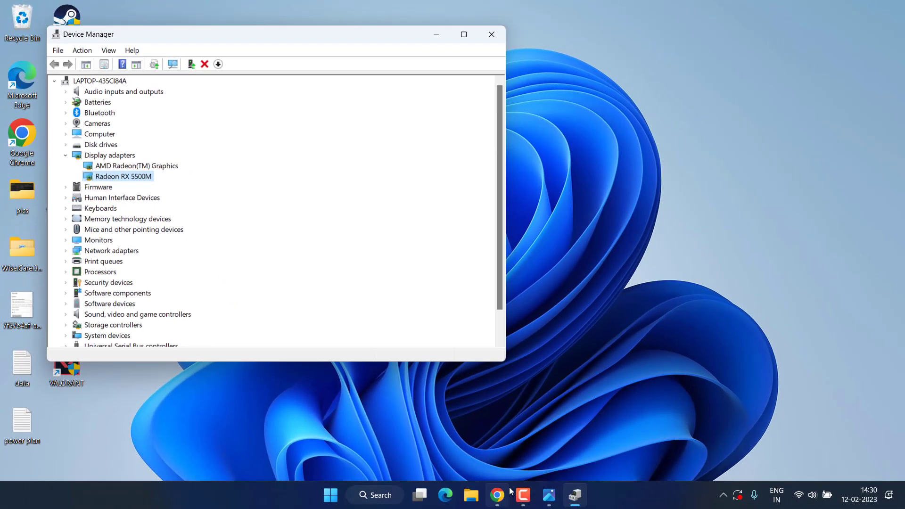
pyautogui.click(501, 494)
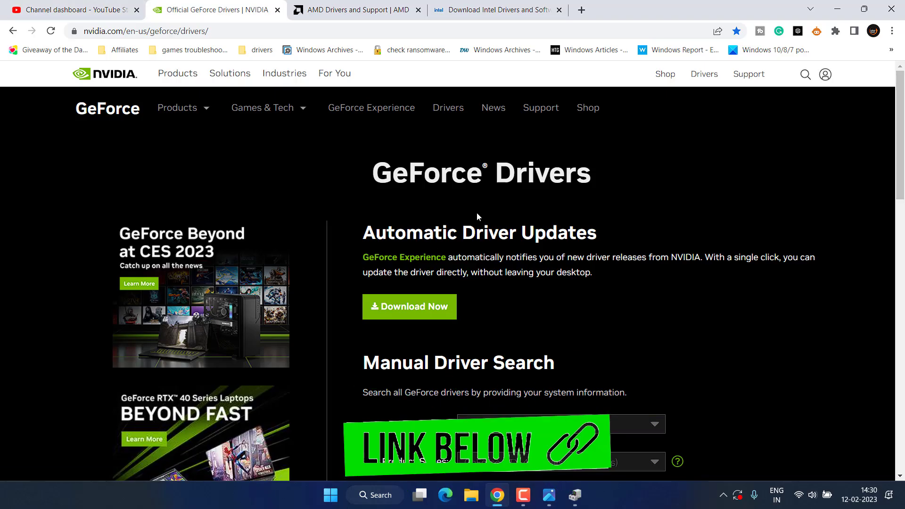
# Search NVIDIA drivers for GeForce, RTX 40 Series (Notebooks), GeForce RTX 4090 Laptop GPU.
pyautogui.scroll(-4, 478, 213)
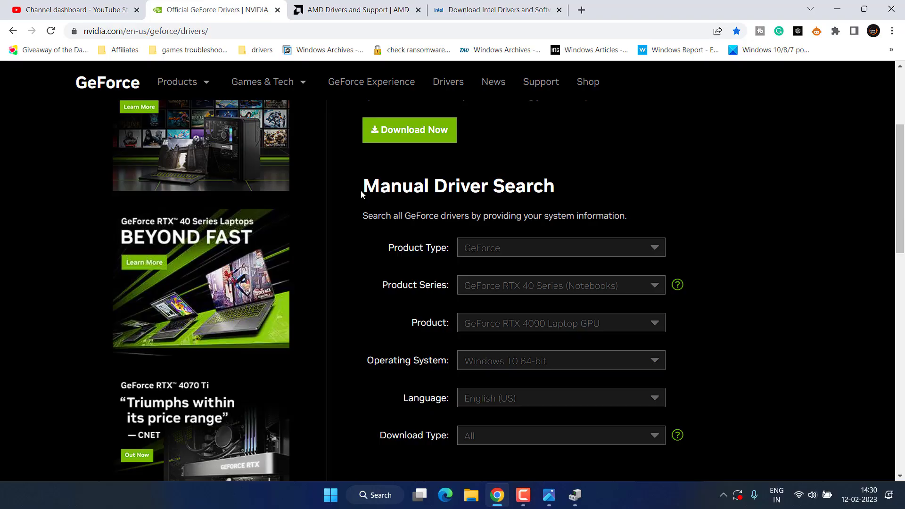
pyautogui.moveTo(362, 189); pyautogui.dragTo(554, 163)
pyautogui.scroll(-3, 542, 155)
pyautogui.click(513, 132)
pyautogui.click(512, 133)
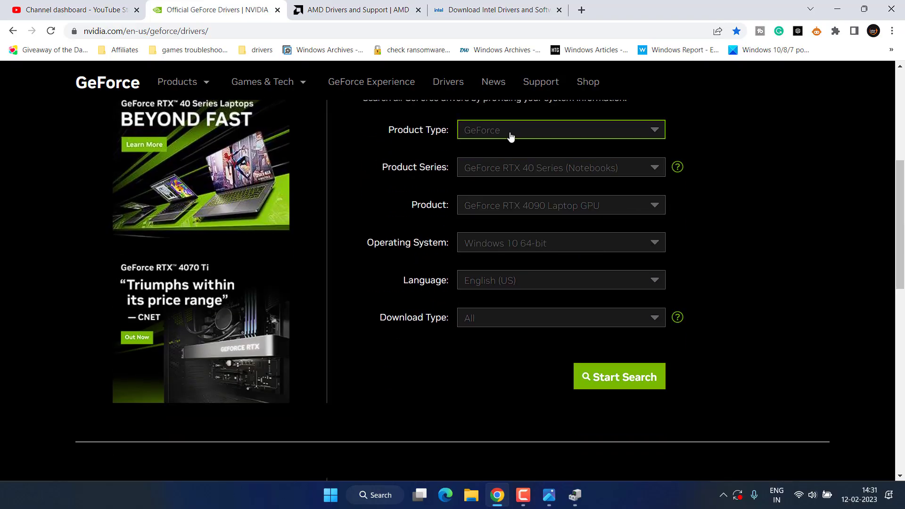
pyautogui.click(519, 168)
pyautogui.click(519, 168)
pyautogui.click(514, 207)
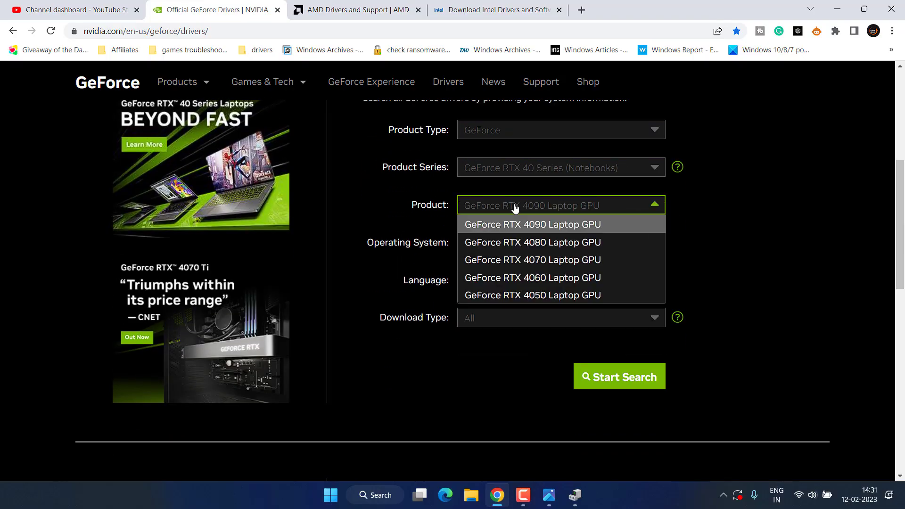
pyautogui.click(514, 208)
pyautogui.scroll(-1, 397, 341)
pyautogui.click(614, 319)
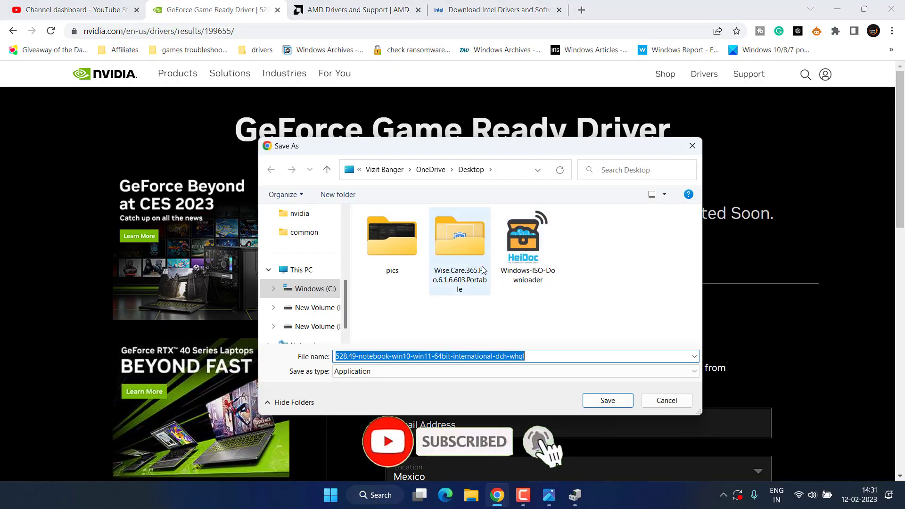
# Start saving the 528.49 Game Ready driver installer, then cancel the download.
pyautogui.click(594, 400)
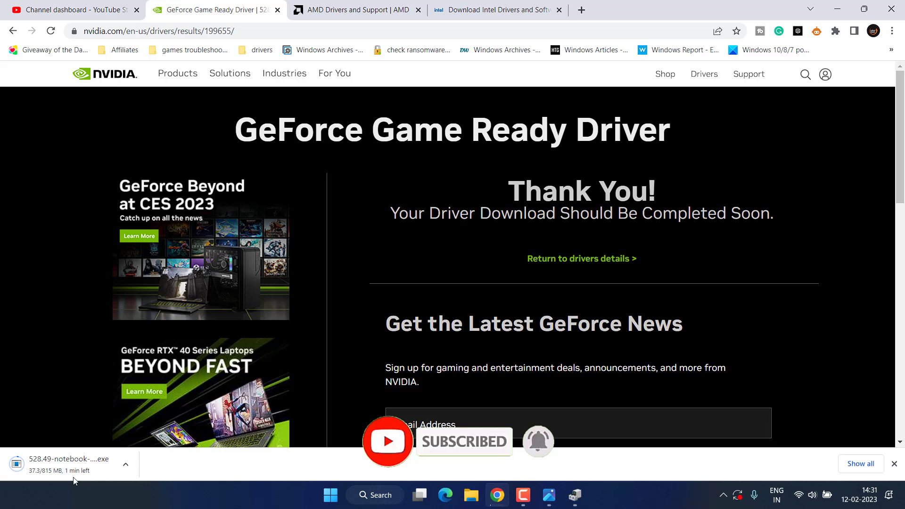
pyautogui.click(125, 464)
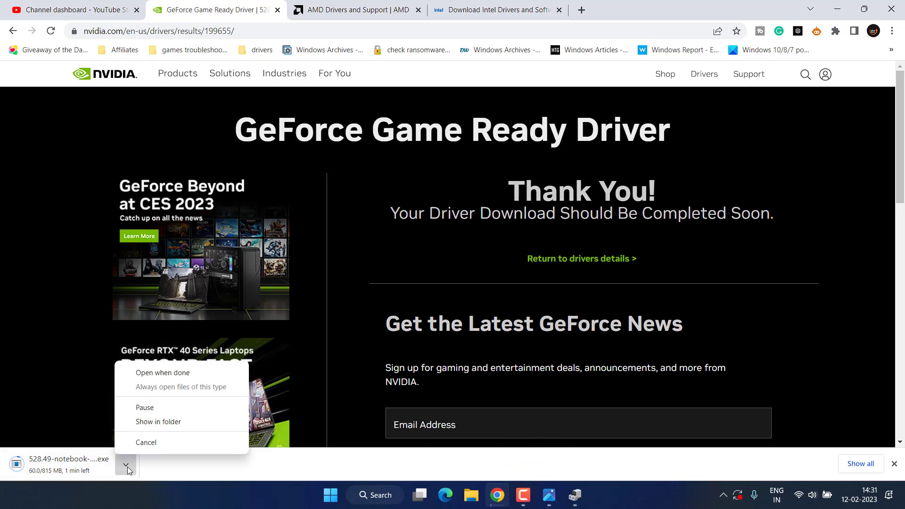
pyautogui.click(149, 444)
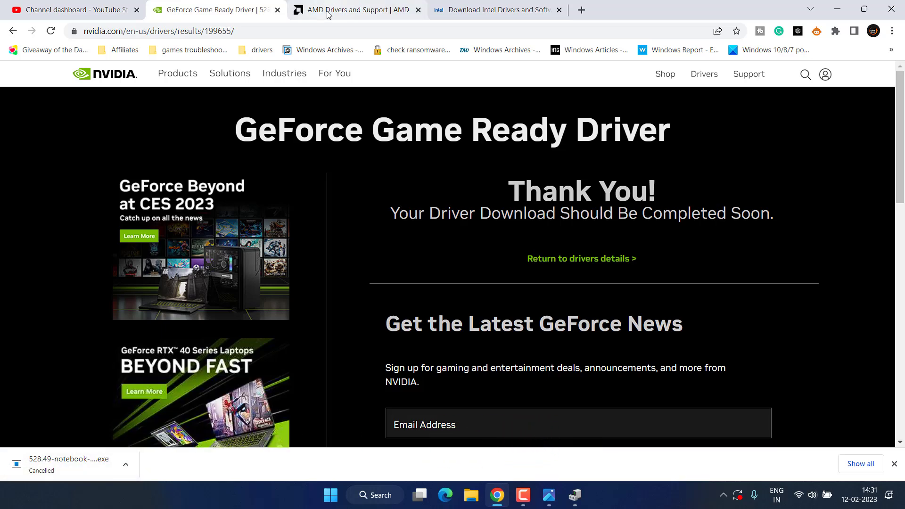
# On AMD's support page, choose Graphics, RX 6000M Series, Radeon RX 6700M and submit.
pyautogui.click(352, 9)
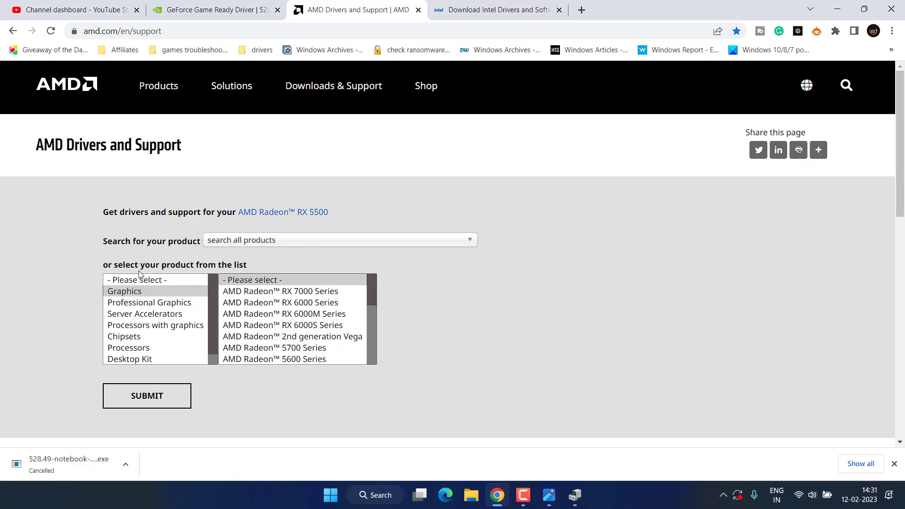
pyautogui.click(124, 292)
pyautogui.click(272, 314)
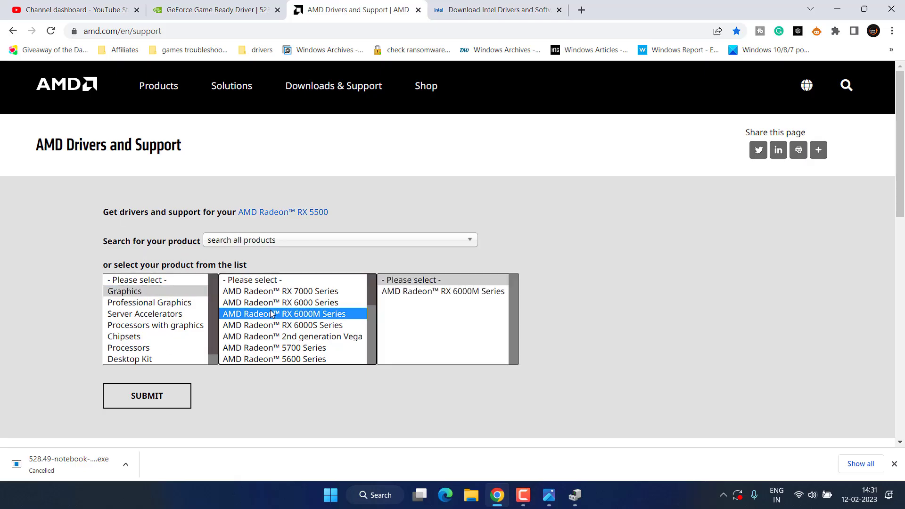
pyautogui.click(423, 292)
pyautogui.click(572, 303)
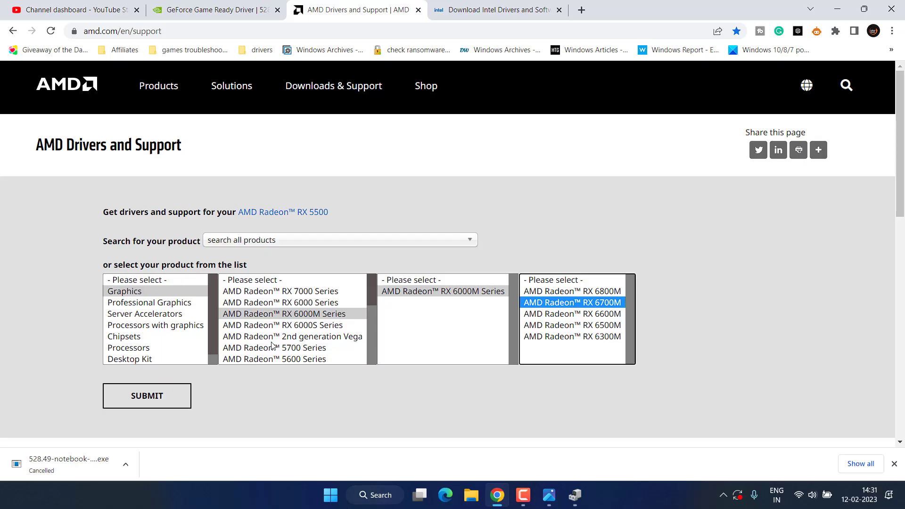
pyautogui.click(151, 396)
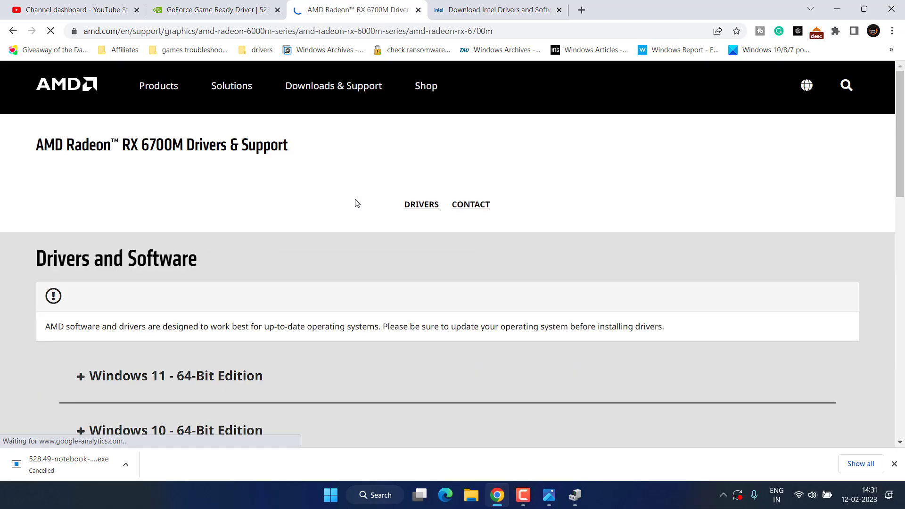
# Download and save the Windows 11 64-bit Adrenalin 22.11.2 driver installer.
pyautogui.scroll(-3, 178, 206)
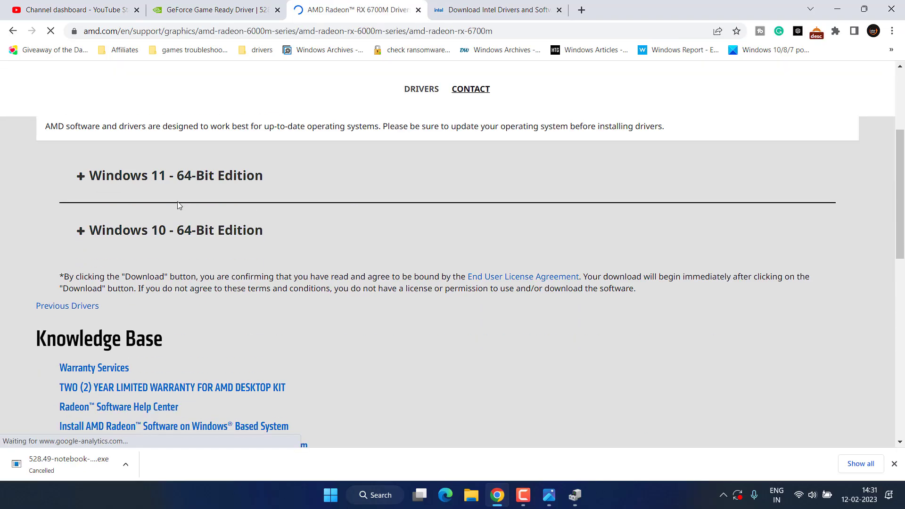
pyautogui.click(105, 178)
pyautogui.click(705, 258)
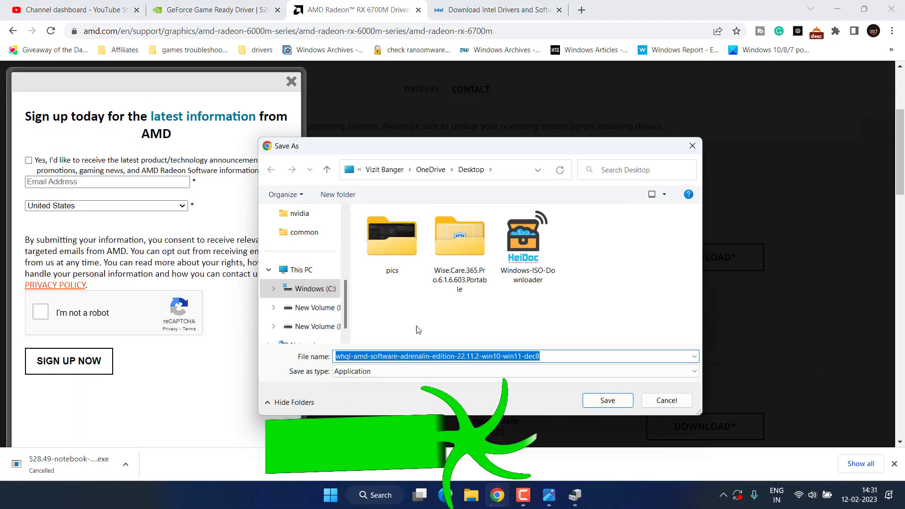
pyautogui.click(607, 400)
pyautogui.hotkey('ctrl', 'Tab')
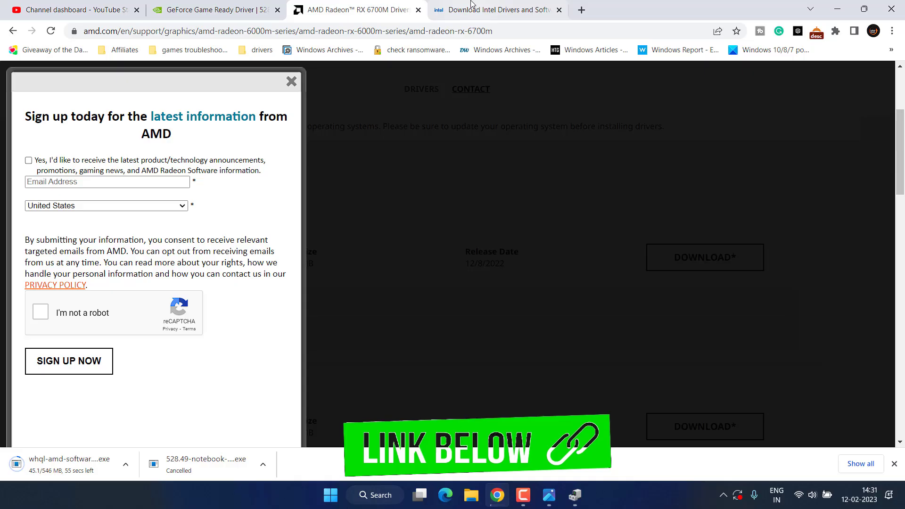
# List Intel's graphics drivers and save the Arc & Iris Xe beta driver installer.
pyautogui.scroll(-3, 439, 352)
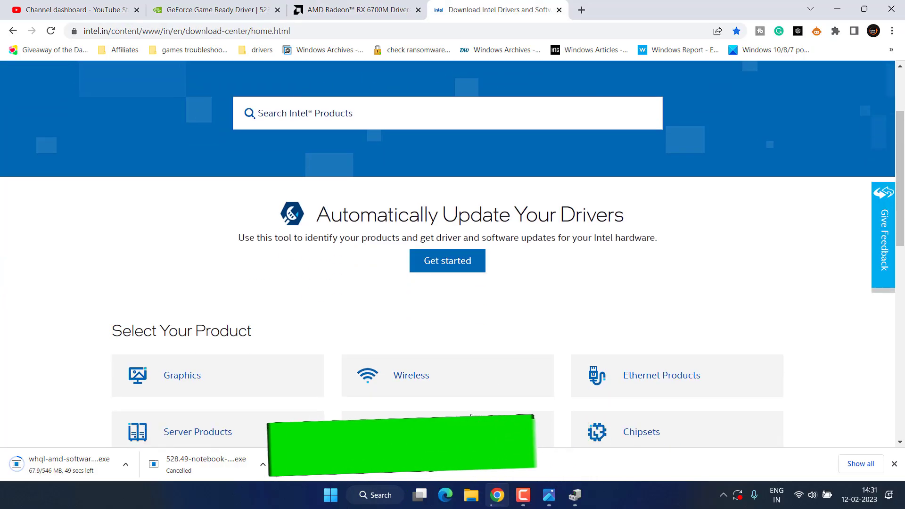
pyautogui.click(173, 375)
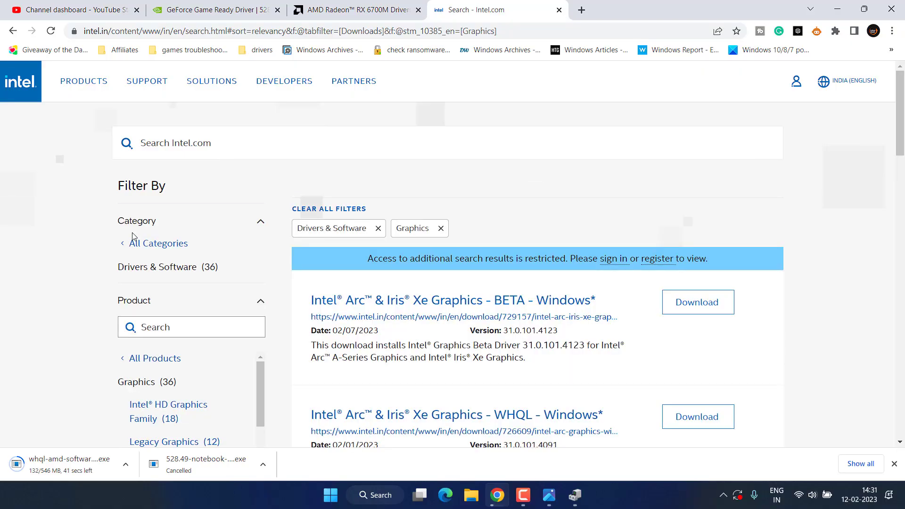
pyautogui.scroll(-3, 135, 236)
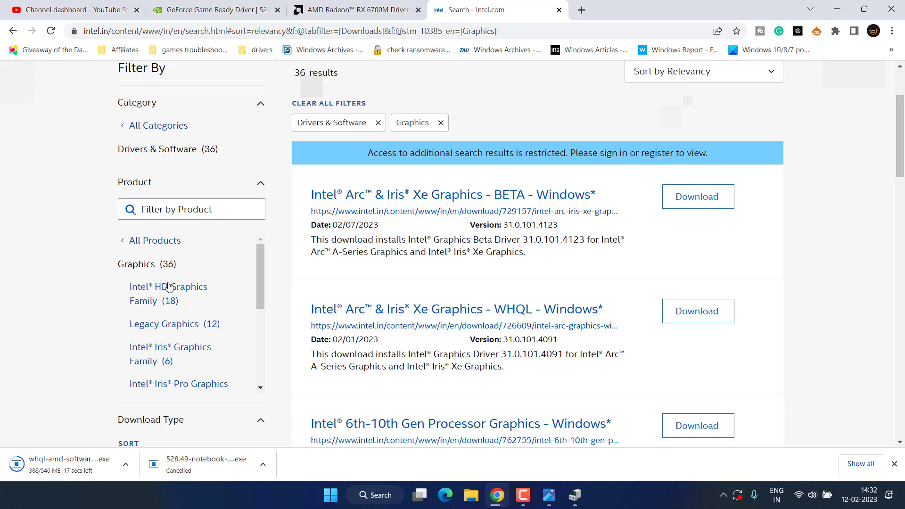
pyautogui.click(704, 206)
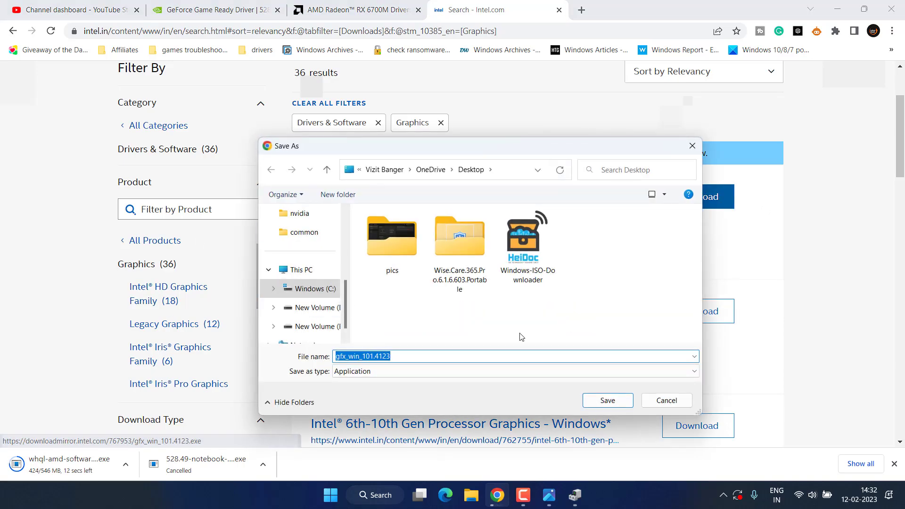
pyautogui.click(614, 399)
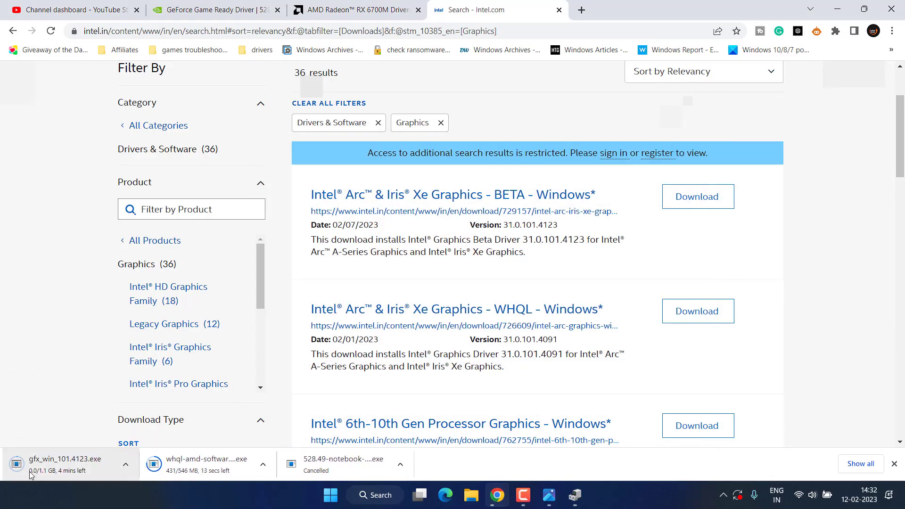
# Cancel both the AMD software and Intel driver downloads in the download bar.
pyautogui.click(263, 464)
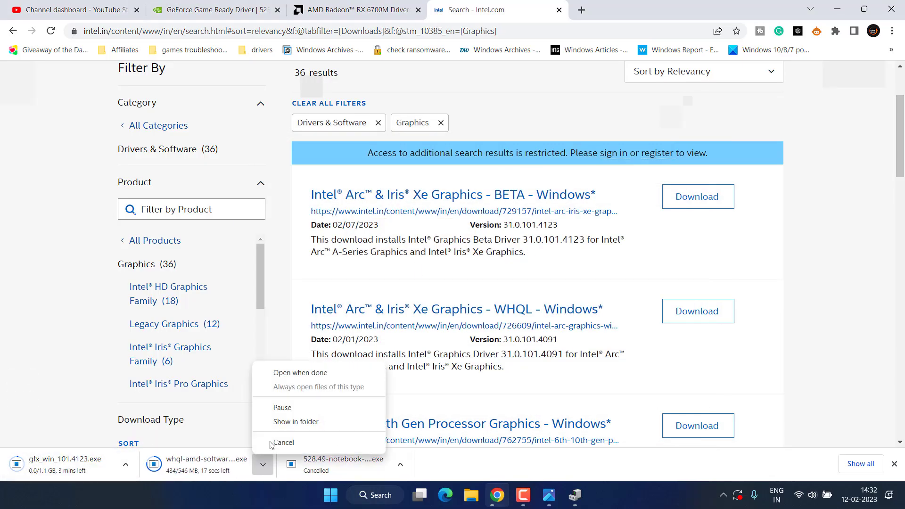
pyautogui.click(273, 441)
pyautogui.click(125, 464)
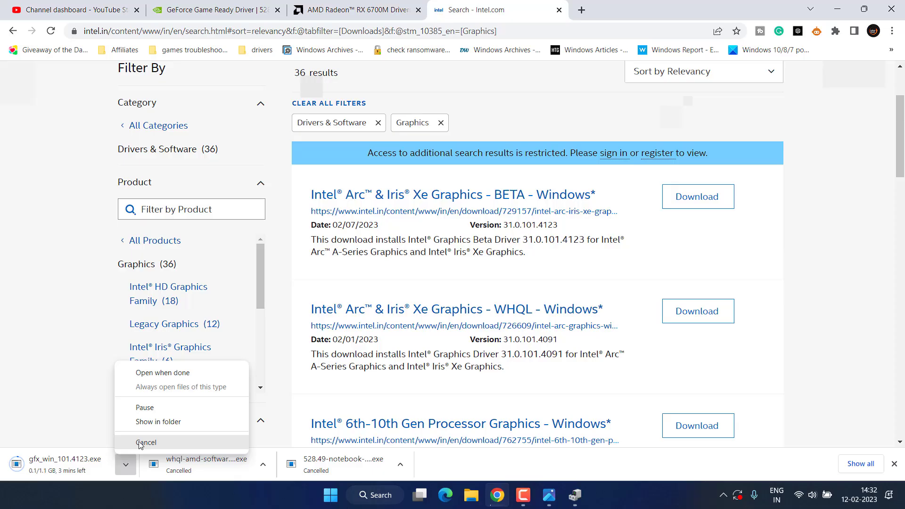
pyautogui.click(139, 442)
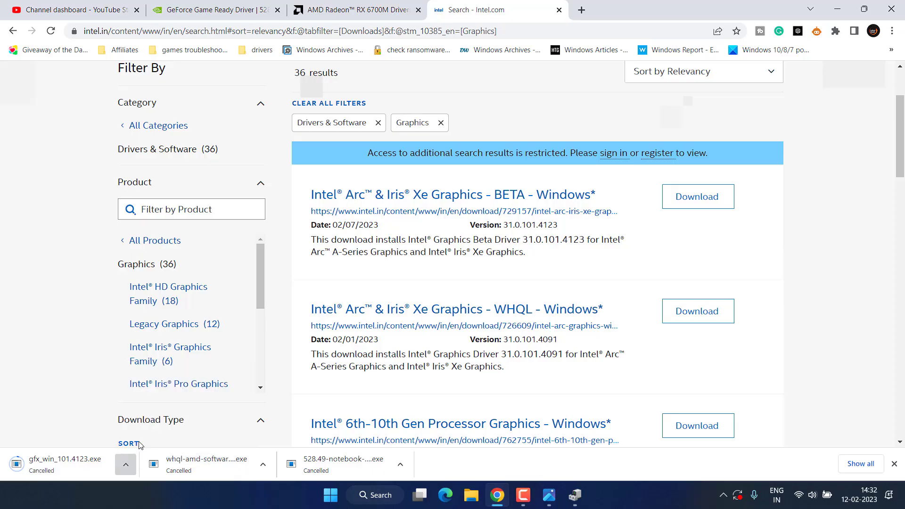
# Close the Intel and AMD tabs, minimise Chrome, and close Device Manager.
pyautogui.click(559, 10)
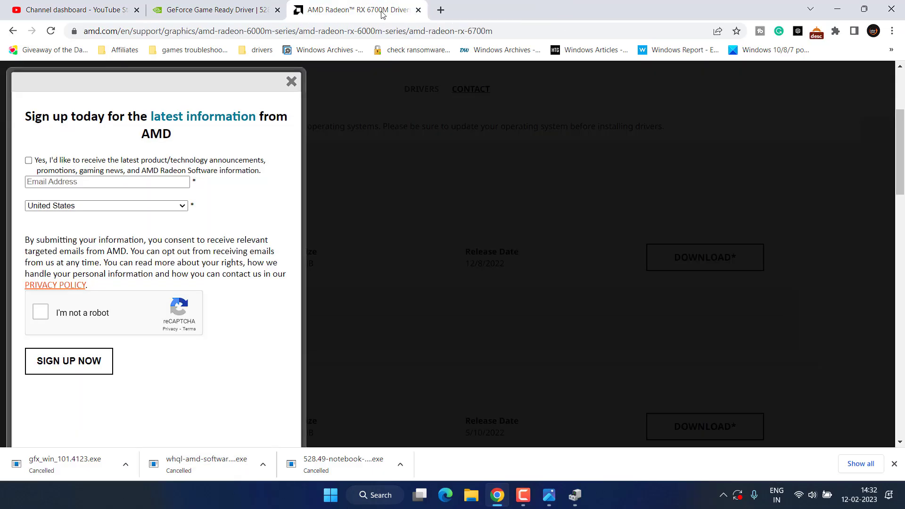
pyautogui.click(418, 10)
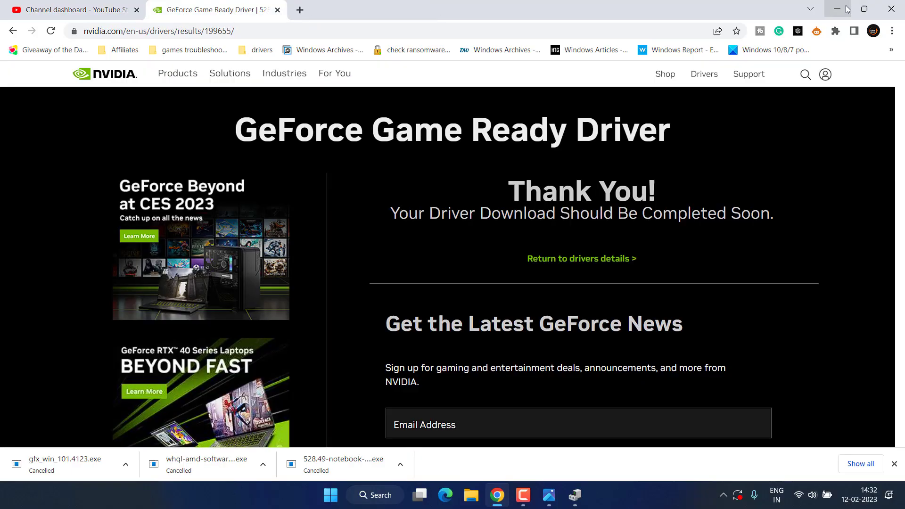
pyautogui.click(847, 9)
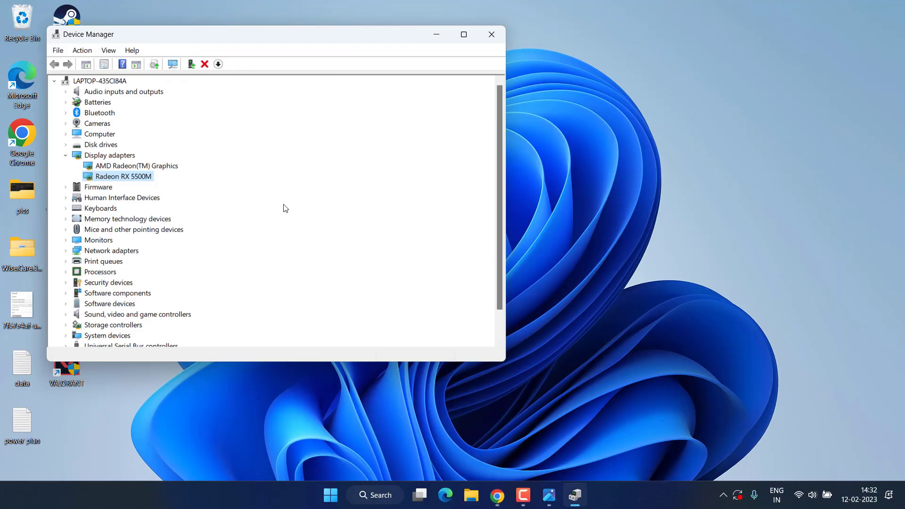
pyautogui.click(492, 35)
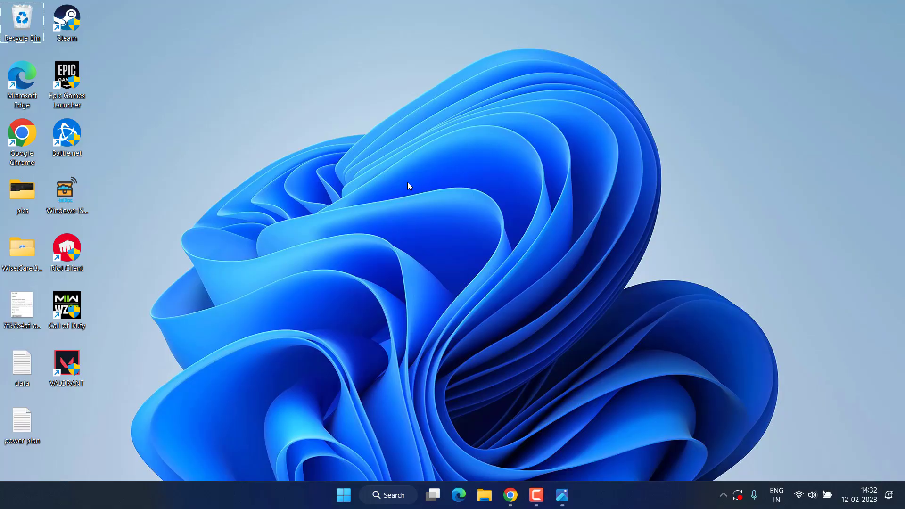
# Search 'advanced system' and open the Virtual Memory dialog from Performance Options' Advanced tab.
pyautogui.click(343, 495)
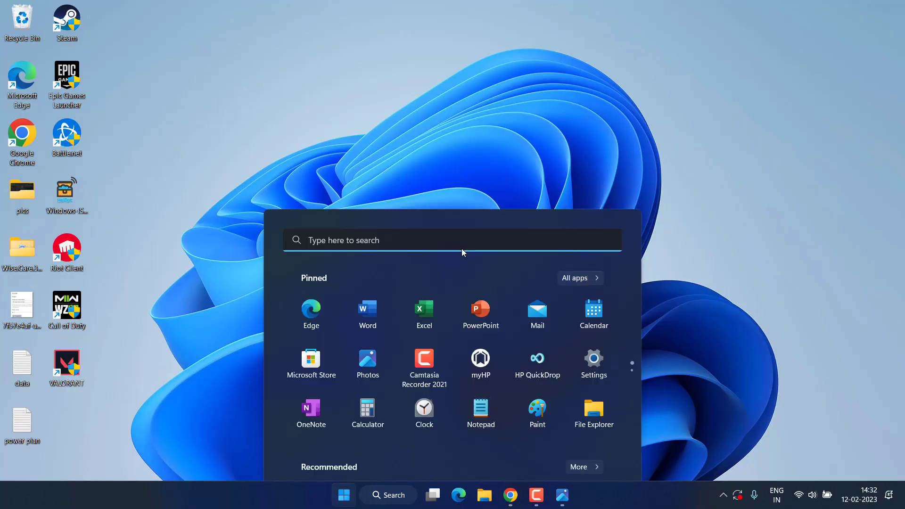
pyautogui.write('advance')
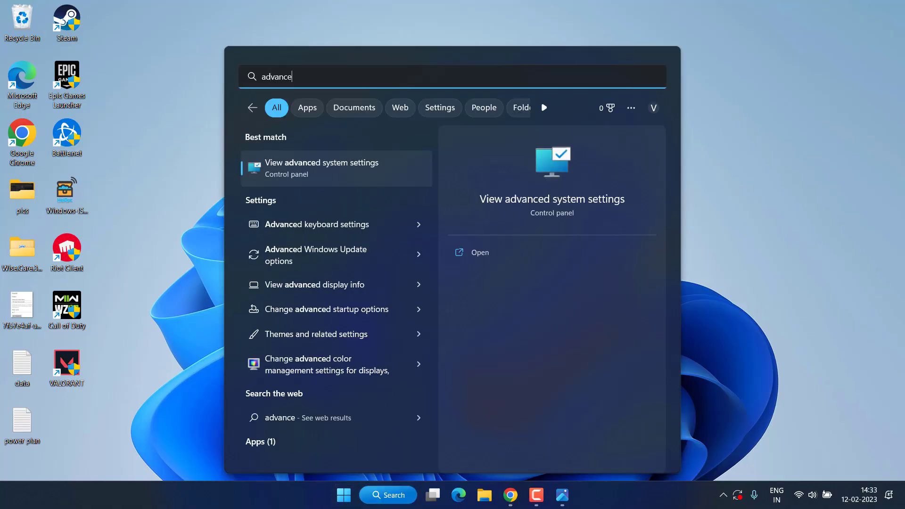
pyautogui.write('d system')
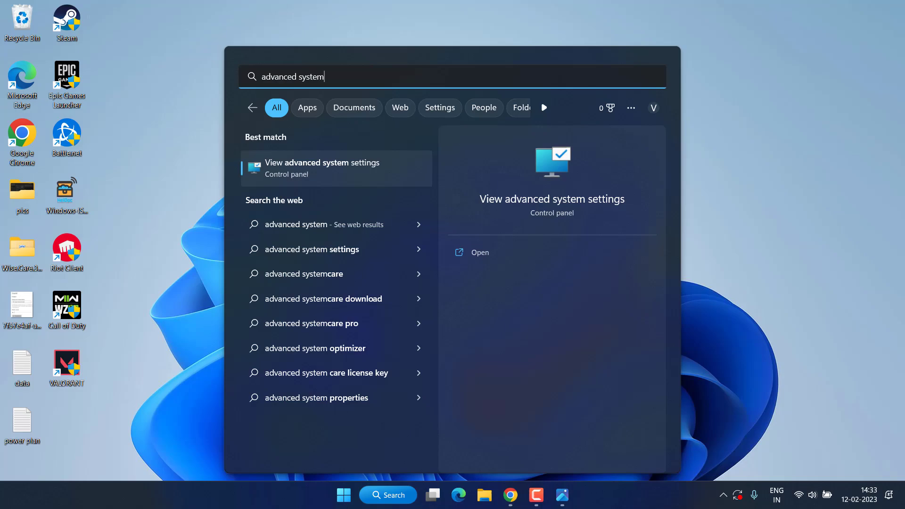
pyautogui.press('Return')
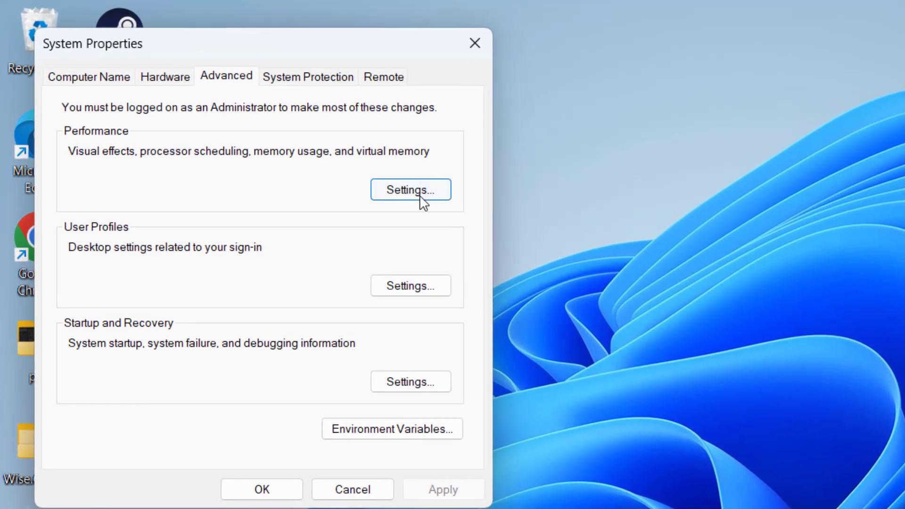
pyautogui.click(402, 190)
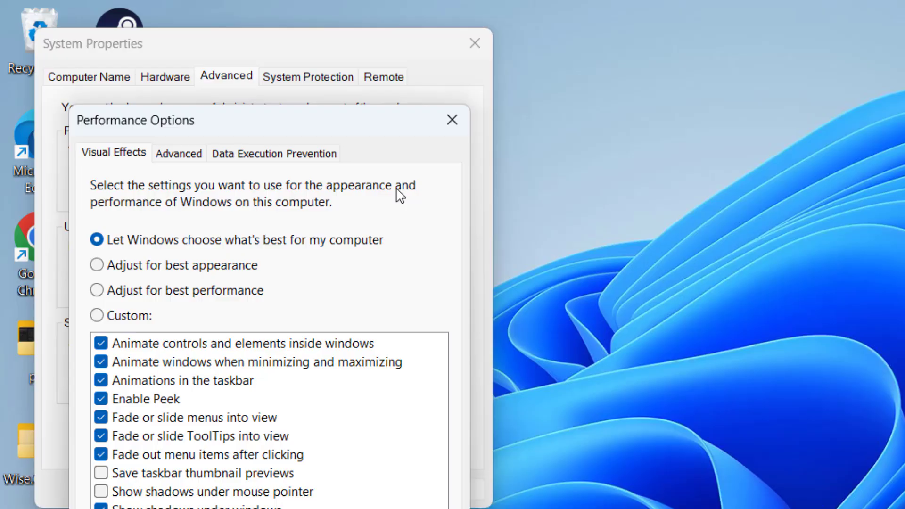
pyautogui.click(189, 154)
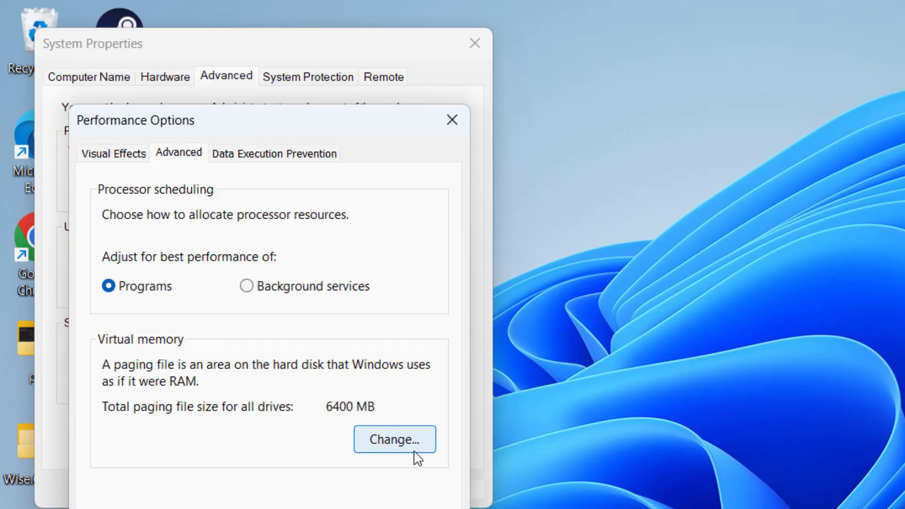
pyautogui.click(387, 442)
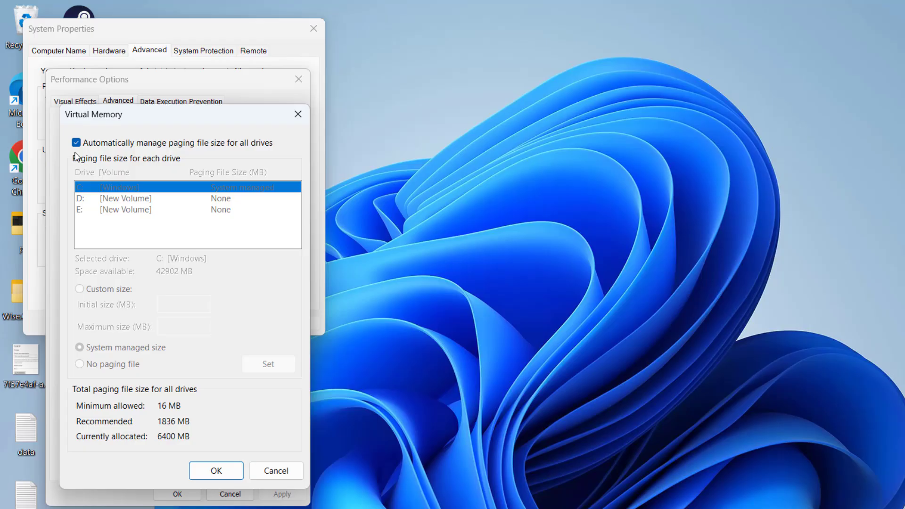
# Disable automatic paging and set drive C: to a custom 4000 MB initial, 16000 MB maximum.
pyautogui.click(123, 147)
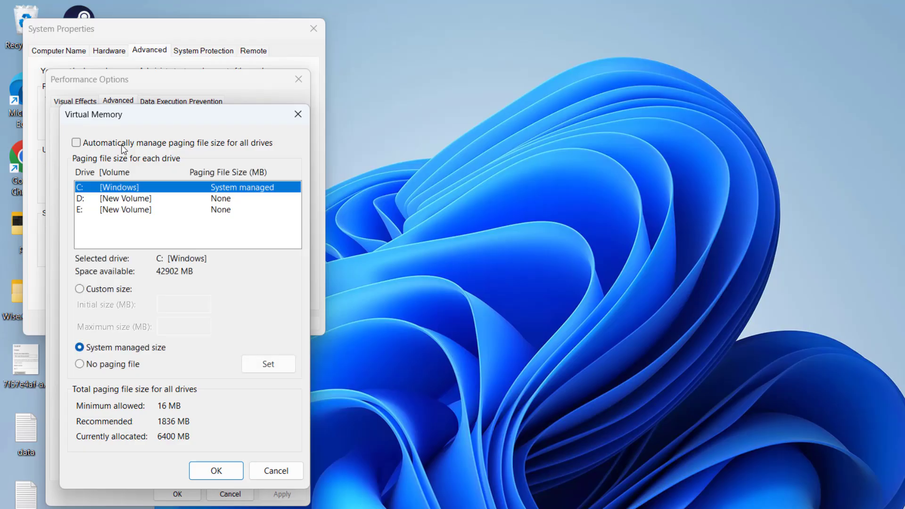
pyautogui.click(119, 198)
pyautogui.click(121, 210)
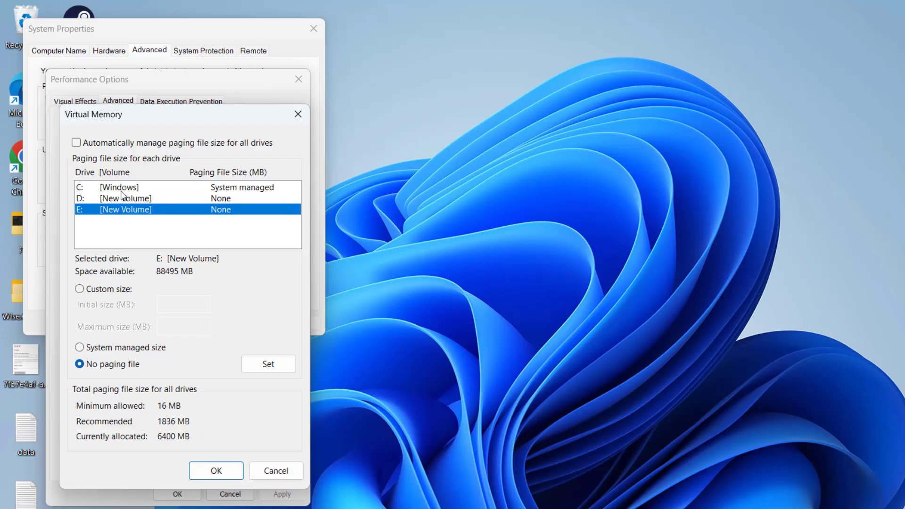
pyautogui.click(121, 190)
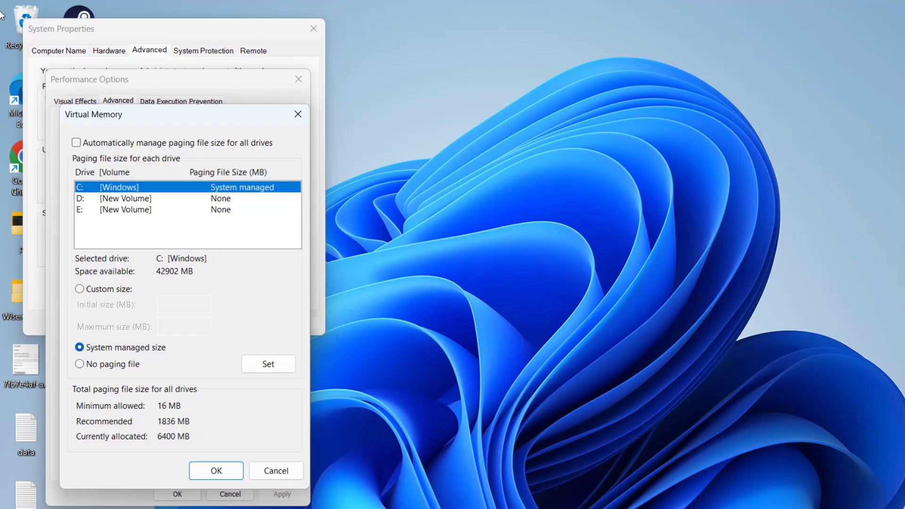
pyautogui.click(101, 287)
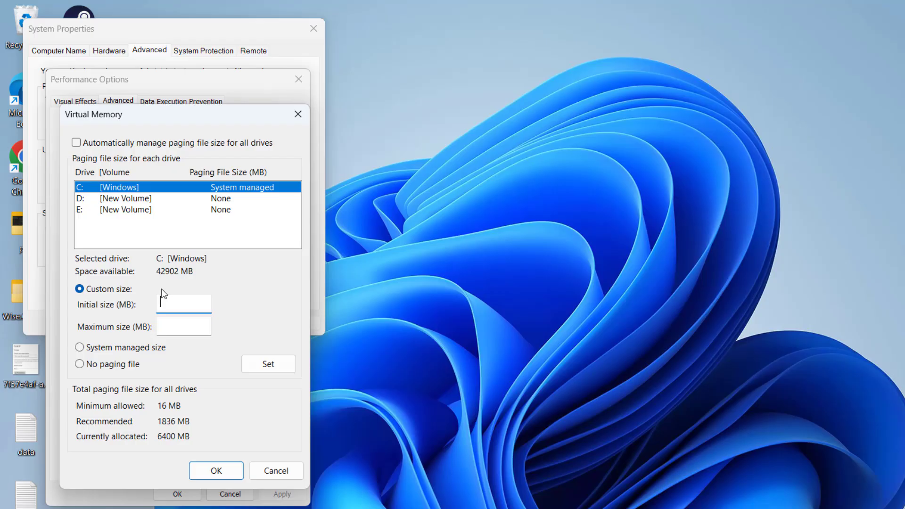
pyautogui.write('4000')
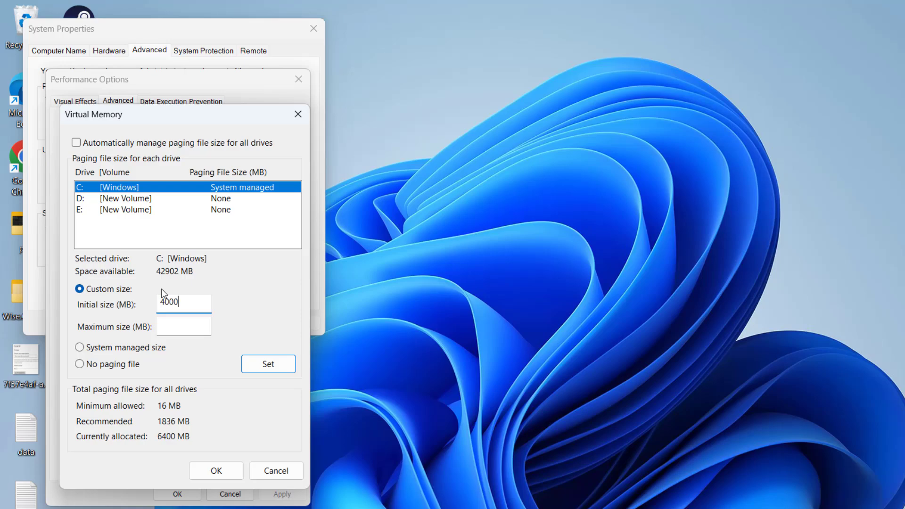
pyautogui.click(173, 331)
pyautogui.write('000')
pyautogui.click(263, 372)
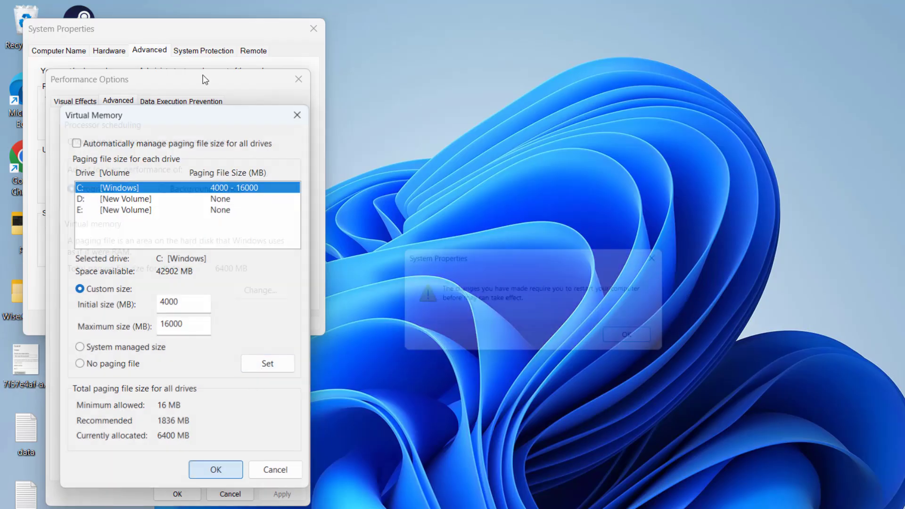
# Confirm Virtual Memory, acknowledge the restart notice, and OK out of Performance Options and System Properties.
pyautogui.click(217, 470)
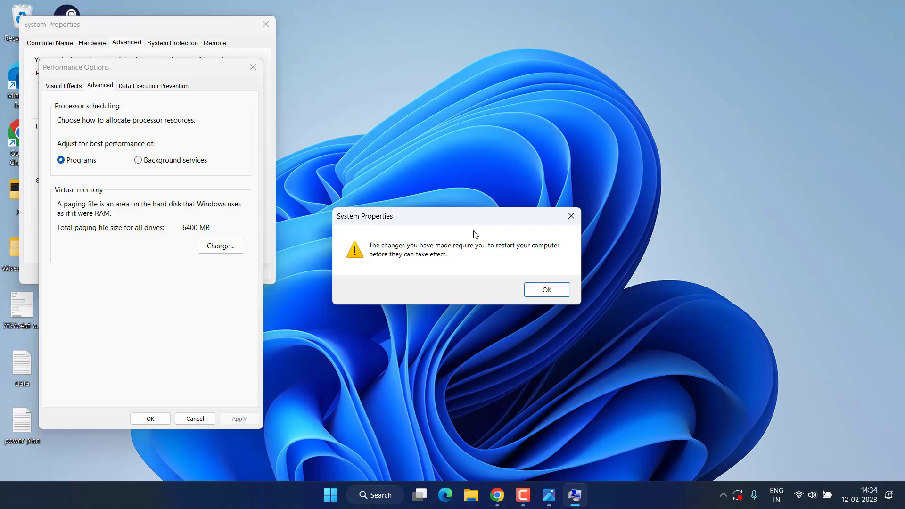
pyautogui.click(546, 290)
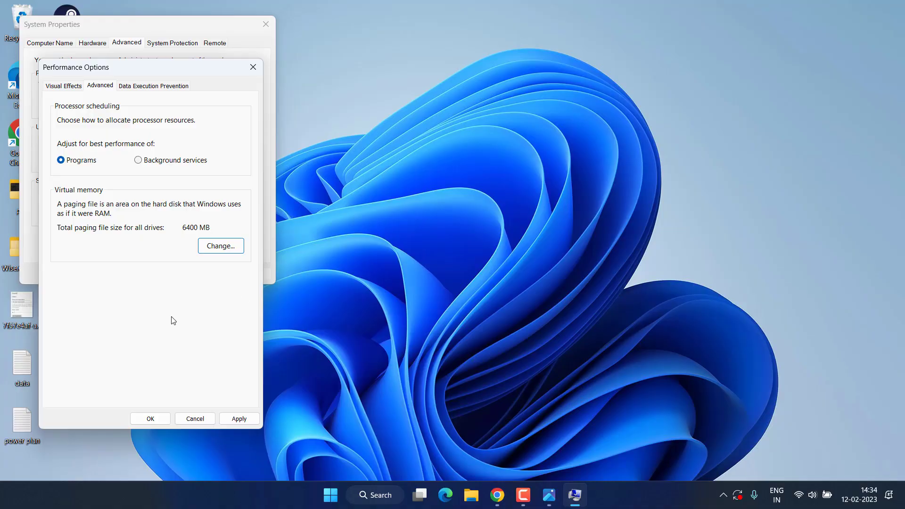
pyautogui.click(237, 419)
pyautogui.click(150, 418)
pyautogui.click(146, 271)
pyautogui.click(513, 259)
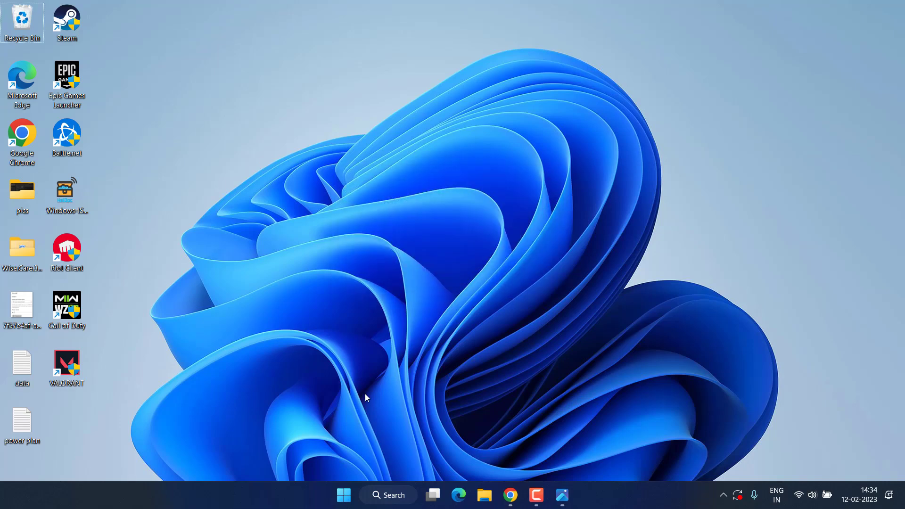
# Open the %localappdata% folder in File Explorer from the Run box.
pyautogui.rightClick(343, 496)
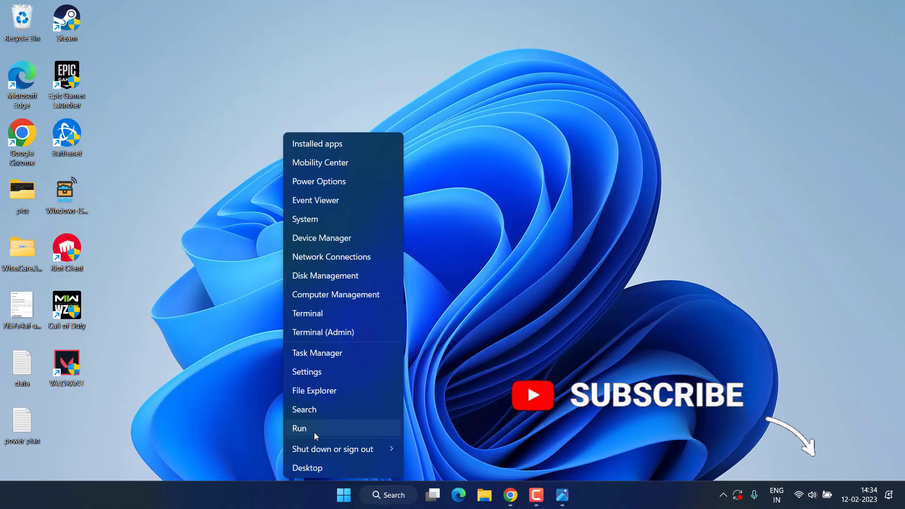
pyautogui.click(313, 430)
pyautogui.write('%')
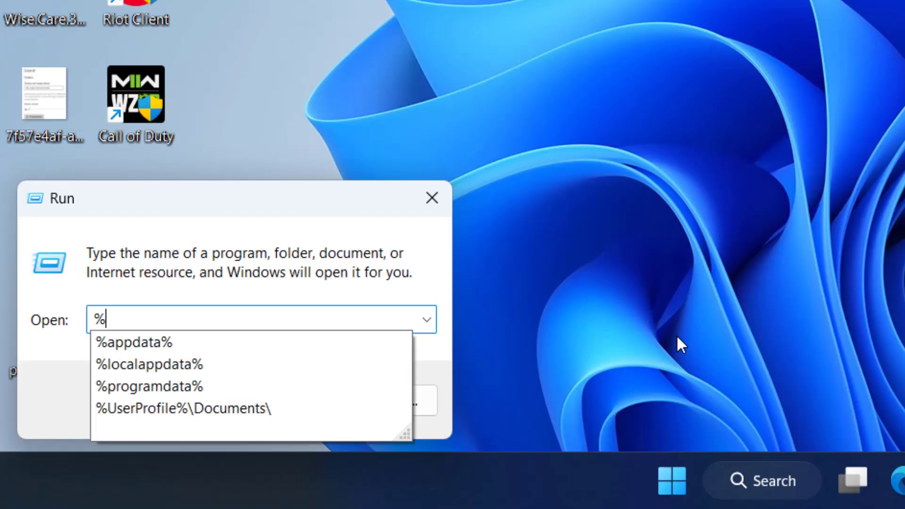
pyautogui.write('l')
pyautogui.press('Down')
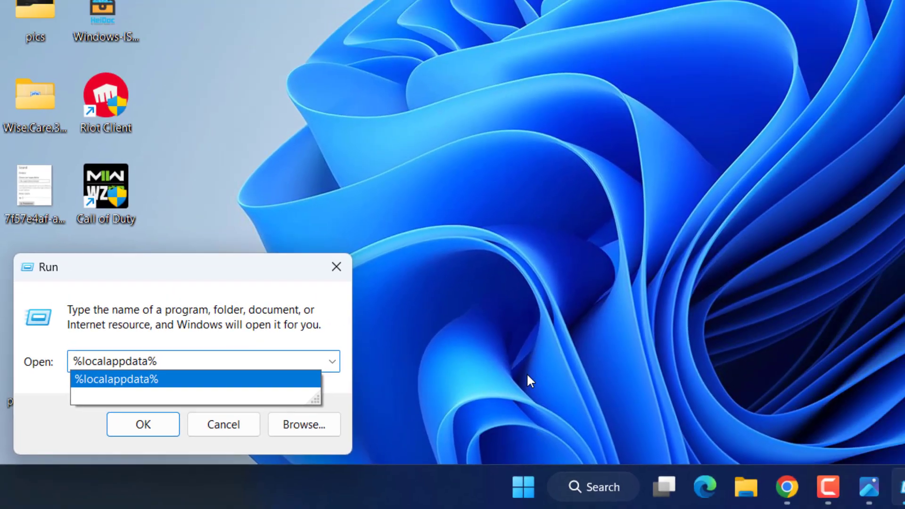
pyautogui.press('Return')
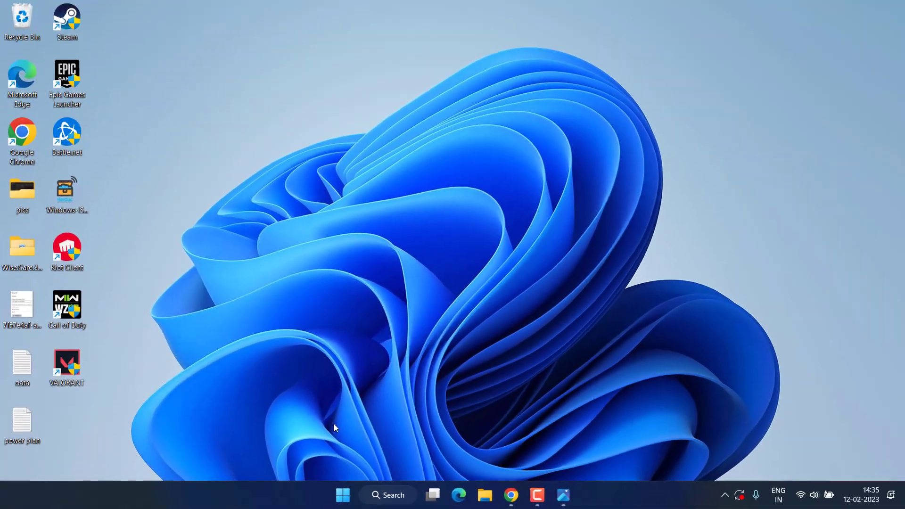
# Maximize Explorer, open the Hogwarts legacy folder and turn on hidden items.
pyautogui.click(756, 40)
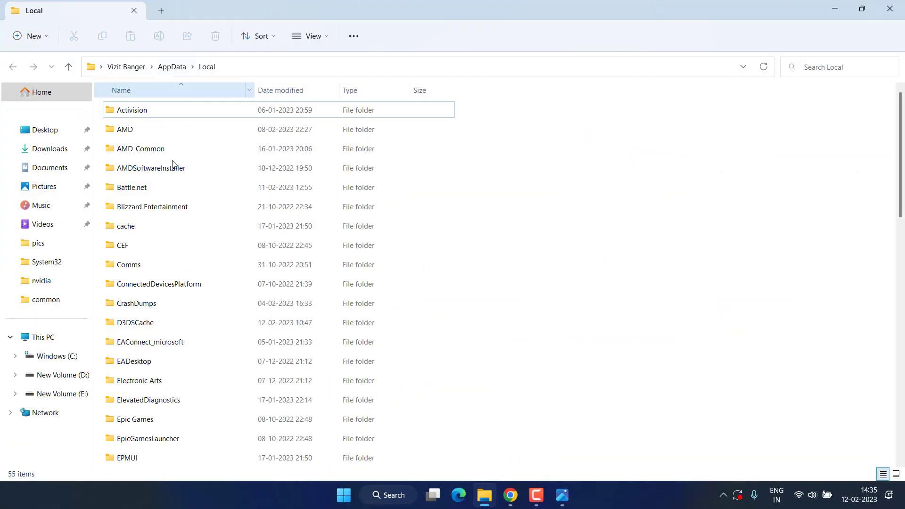
pyautogui.click(144, 191)
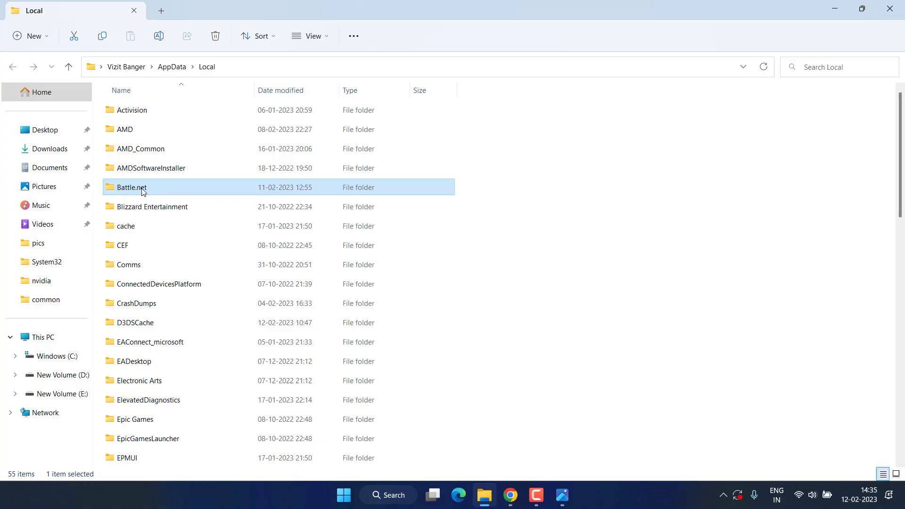
pyautogui.press('h')
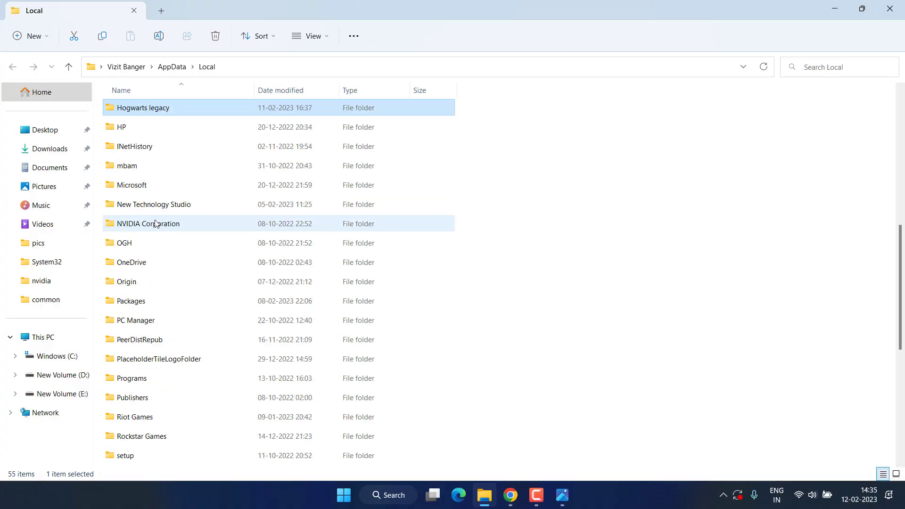
pyautogui.doubleClick(159, 109)
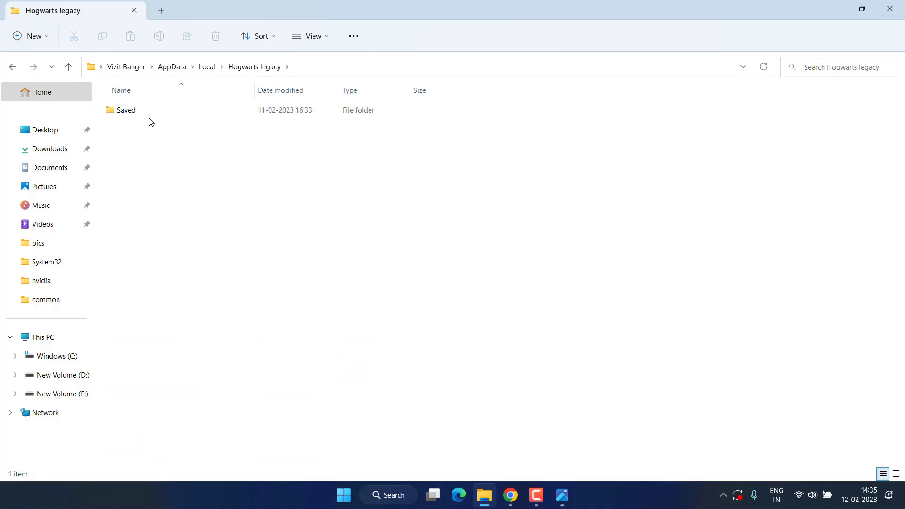
pyautogui.click(331, 40)
pyautogui.moveTo(339, 242)
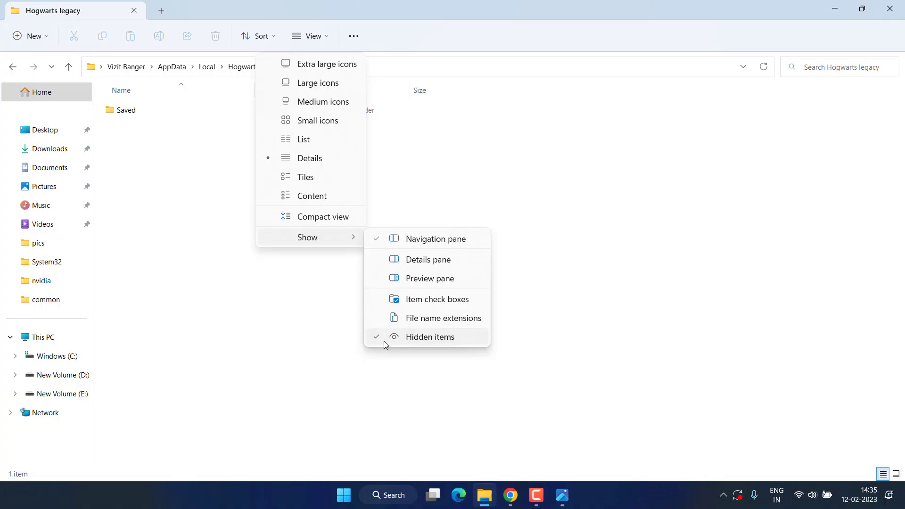
pyautogui.click(419, 338)
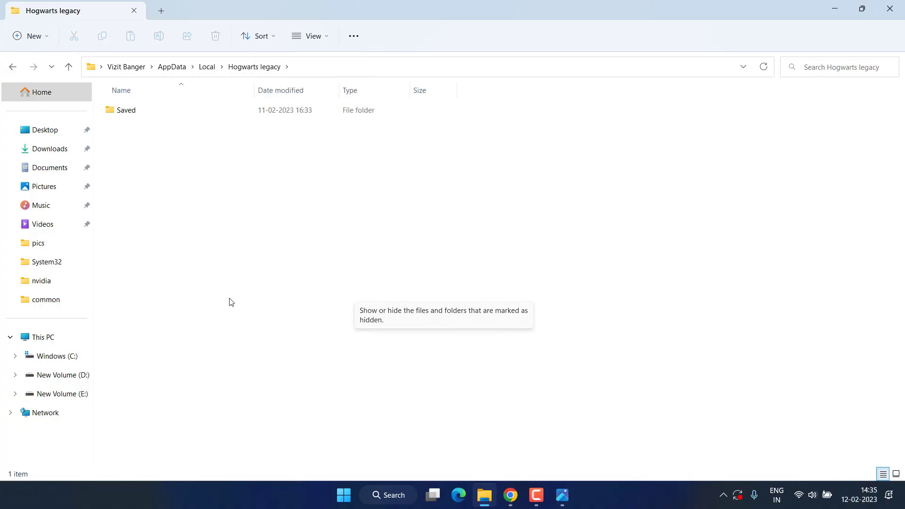
# Go into Saved > Config > WindowsNoEditor and bring up actions for GameUserSettings.
pyautogui.doubleClick(117, 111)
pyautogui.doubleClick(121, 112)
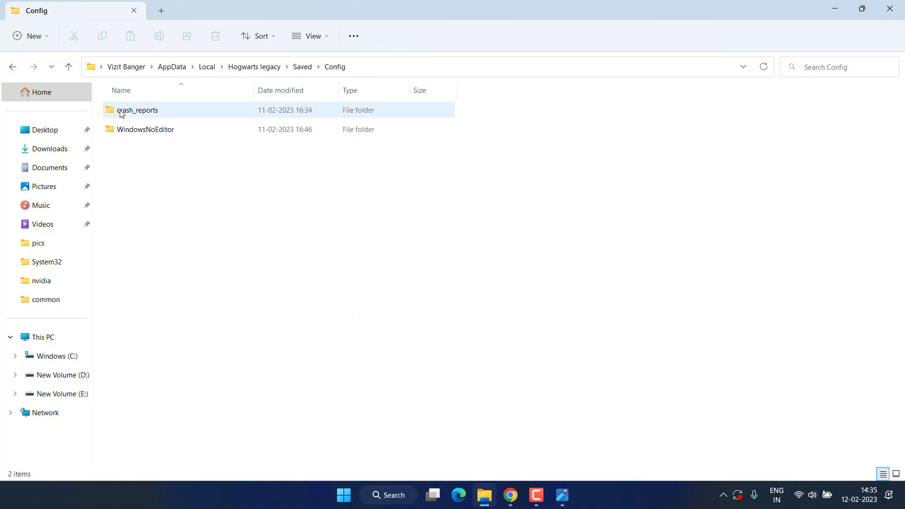
pyautogui.doubleClick(141, 130)
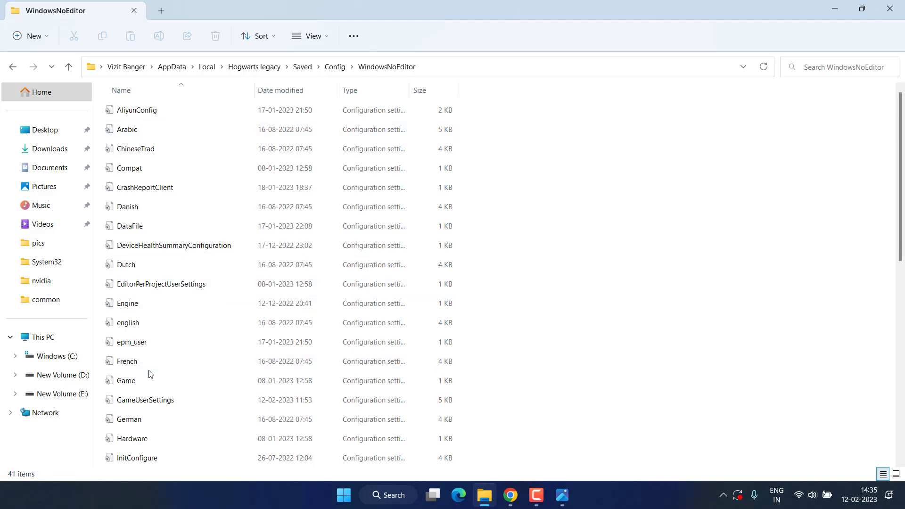
pyautogui.click(149, 400)
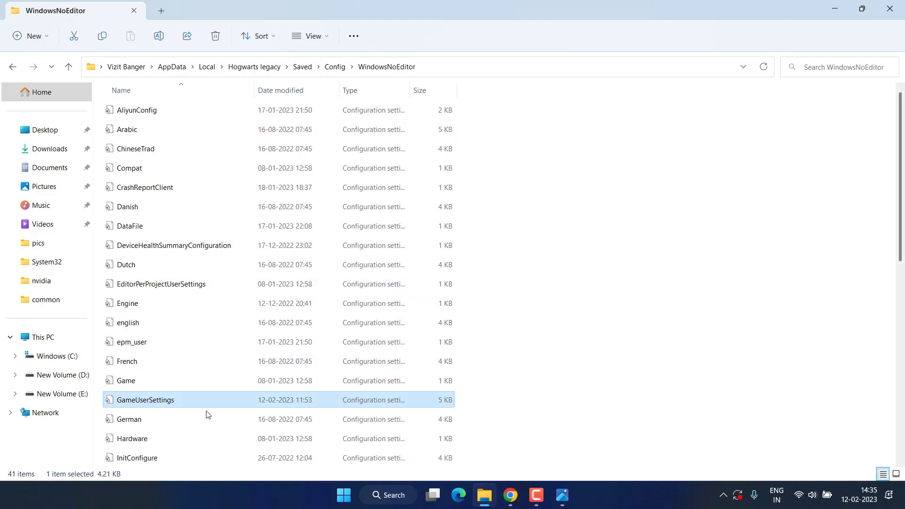
pyautogui.rightClick(159, 401)
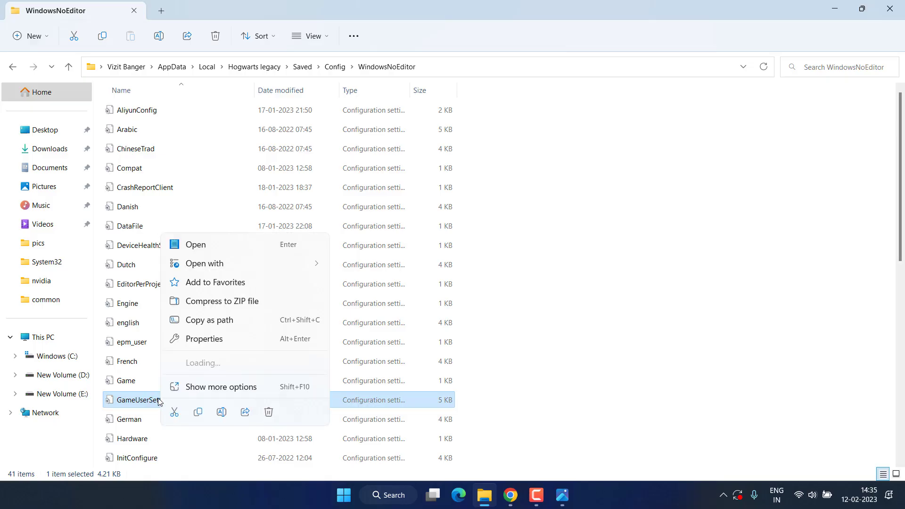
# Open GameUserSettings in Notepad and confirm bEnableRayTracing Shadows, Reflections and AO are False.
pyautogui.moveTo(290, 265)
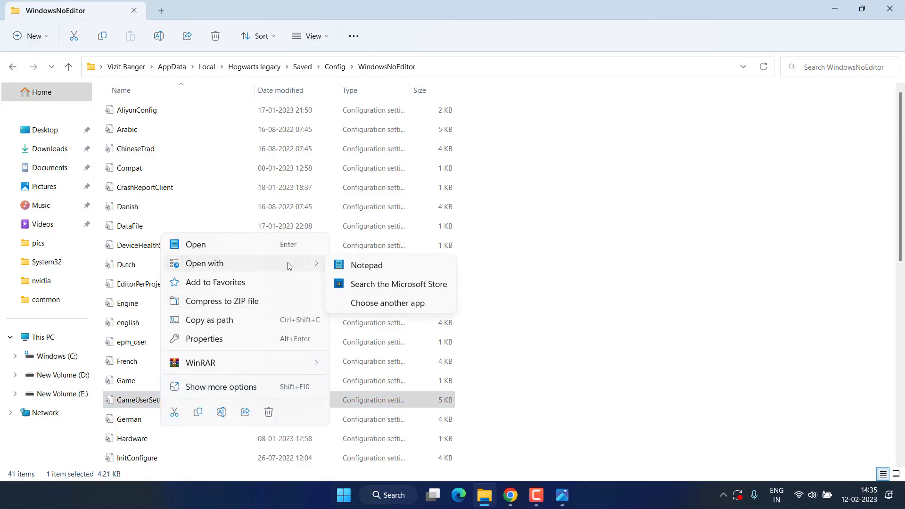
pyautogui.click(358, 263)
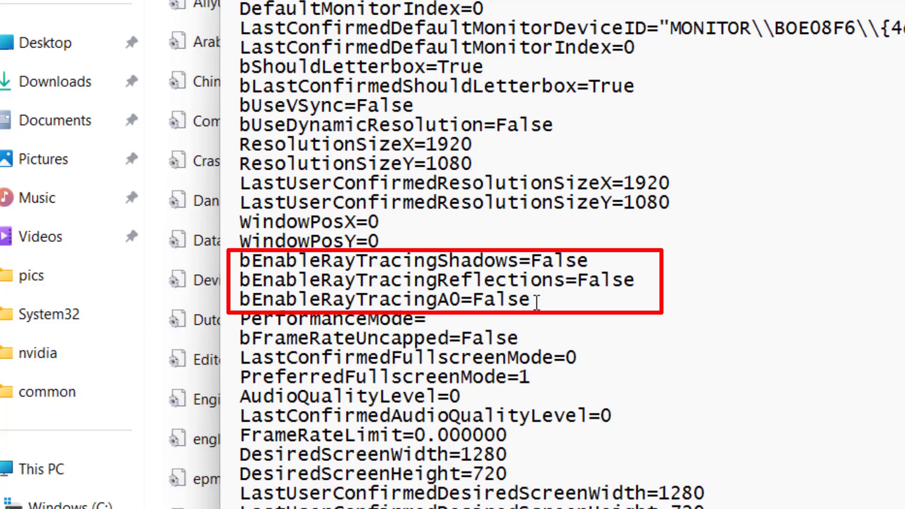
pyautogui.moveTo(530, 300); pyautogui.dragTo(244, 266)
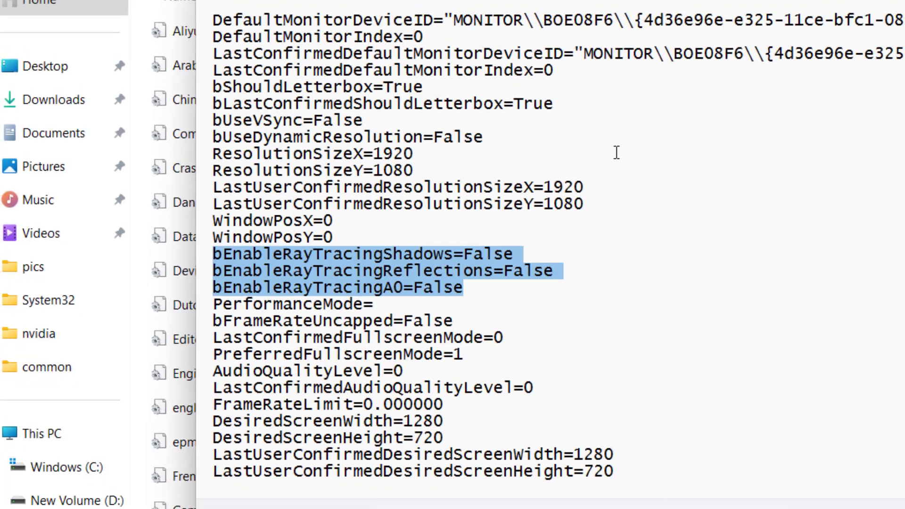
# Find [SystemSettings] and check r.TextureStreaming=1, PoolSize and MaxTempMemoryAllowed at 6192.
pyautogui.click(740, 161)
pyautogui.hotkey('ctrl', 'f')
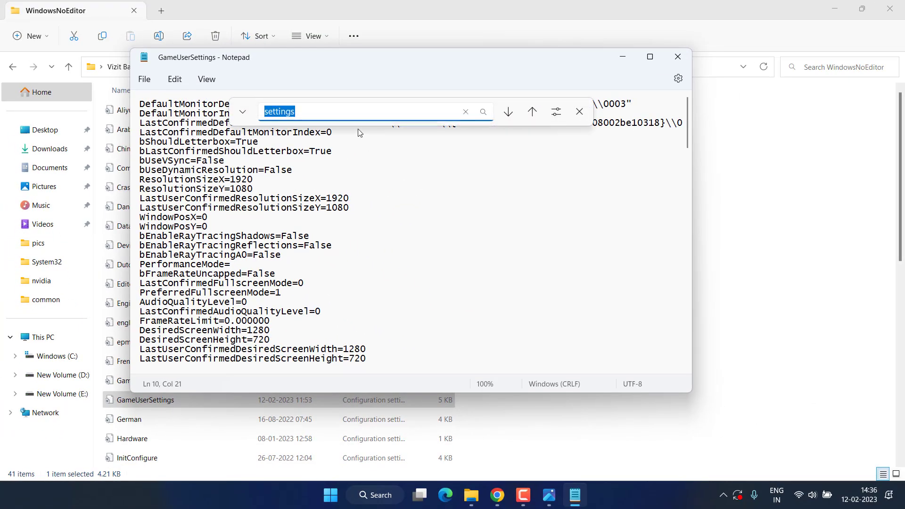
pyautogui.write('system')
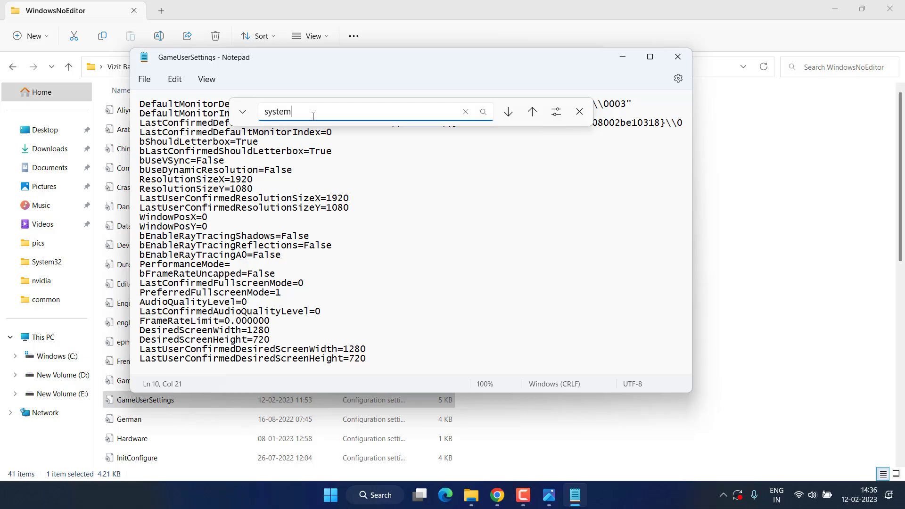
pyautogui.press('Return')
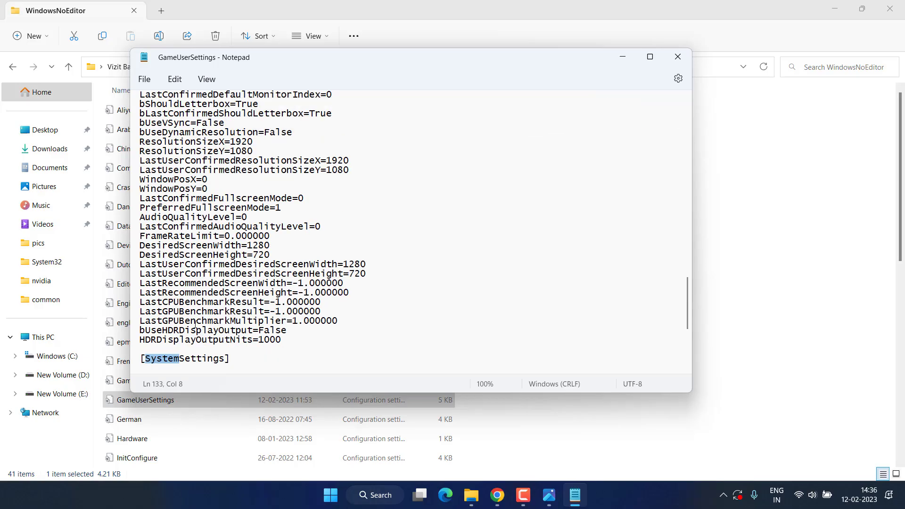
pyautogui.press('Escape')
pyautogui.scroll(-2, 179, 297)
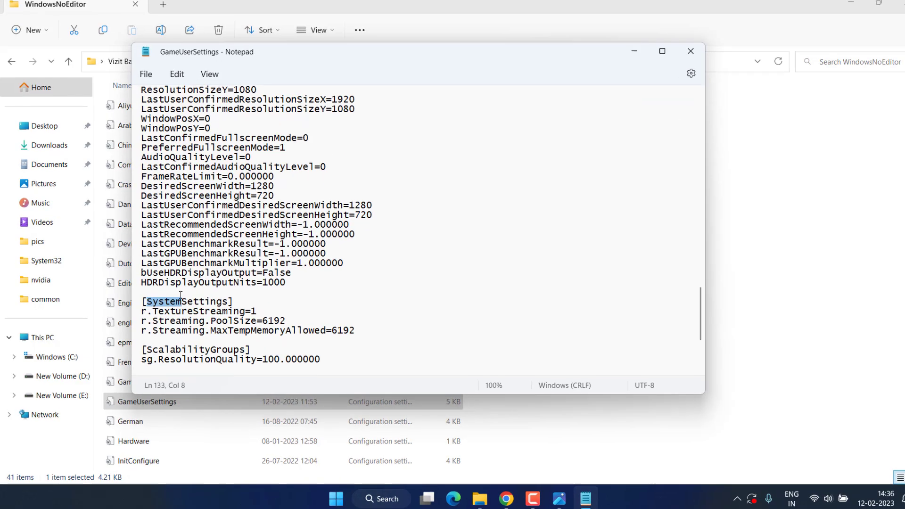
pyautogui.scroll(-3, 181, 296)
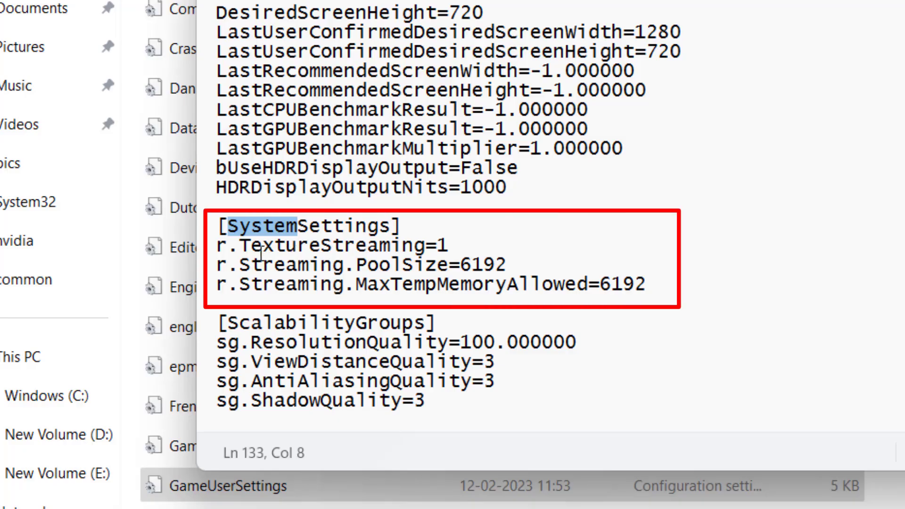
pyautogui.moveTo(262, 246); pyautogui.dragTo(653, 290)
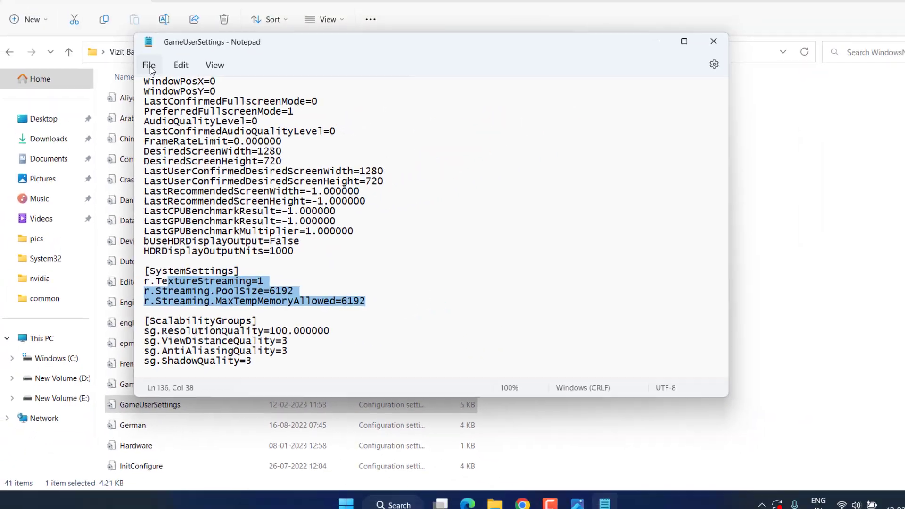
# Save GameUserSettings, then close Notepad and File Explorer.
pyautogui.click(144, 79)
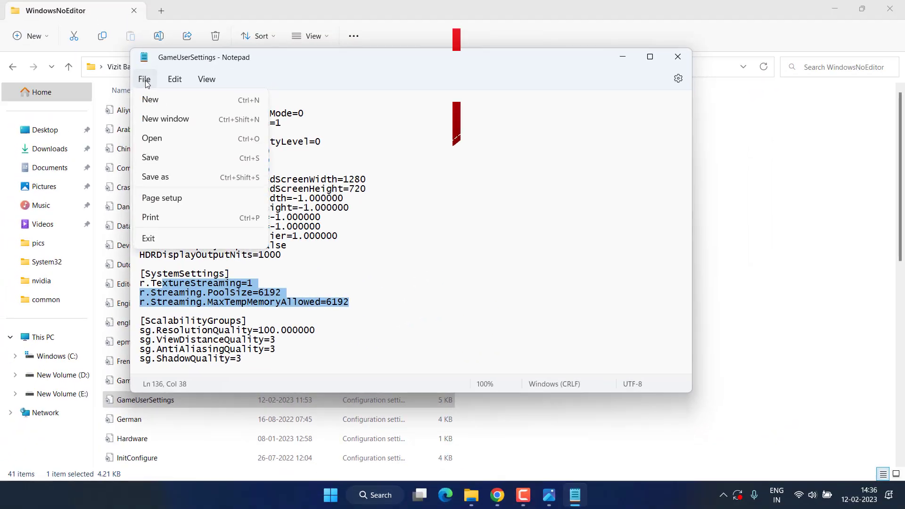
pyautogui.click(151, 157)
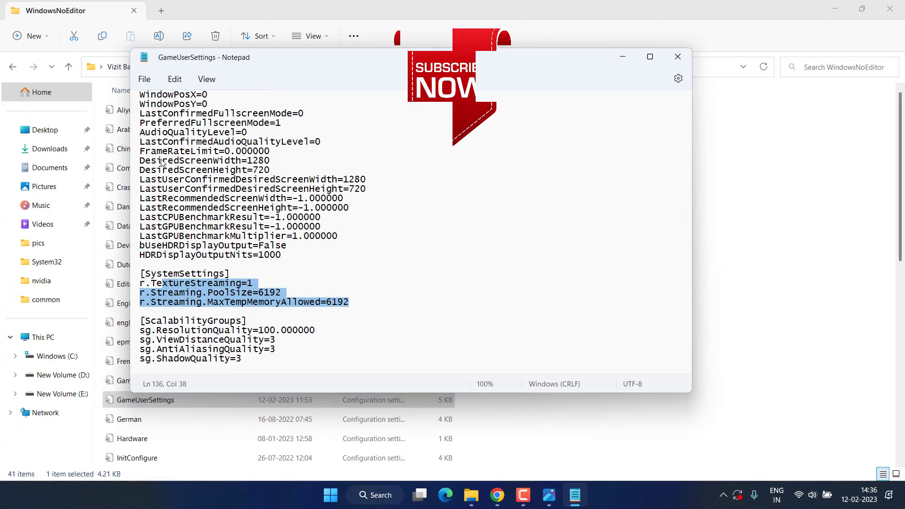
pyautogui.click(676, 62)
pyautogui.click(890, 9)
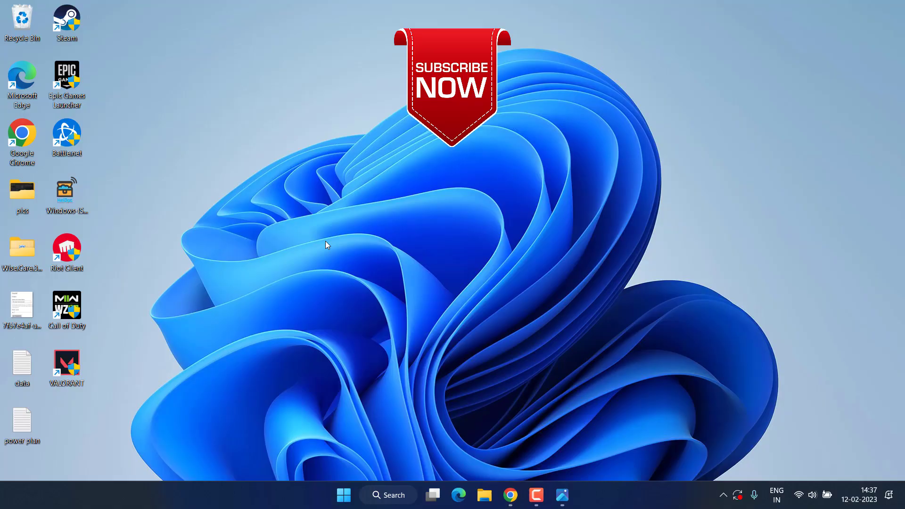